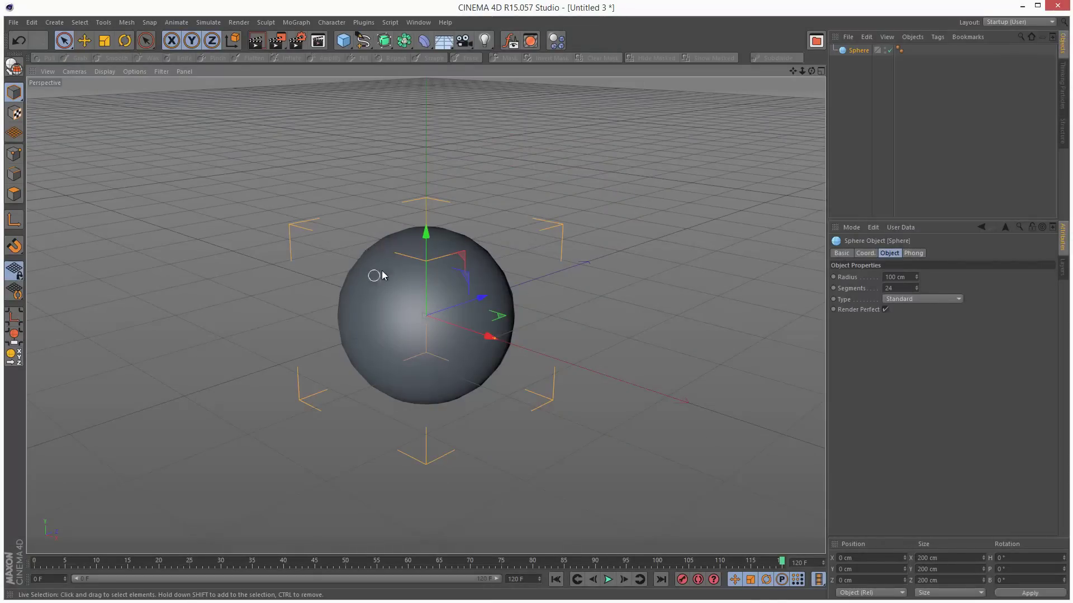
# Add a MoGraph Cloner and a cube to the scene, and make the cube a child of the Cloner.
pyautogui.click(306, 23)
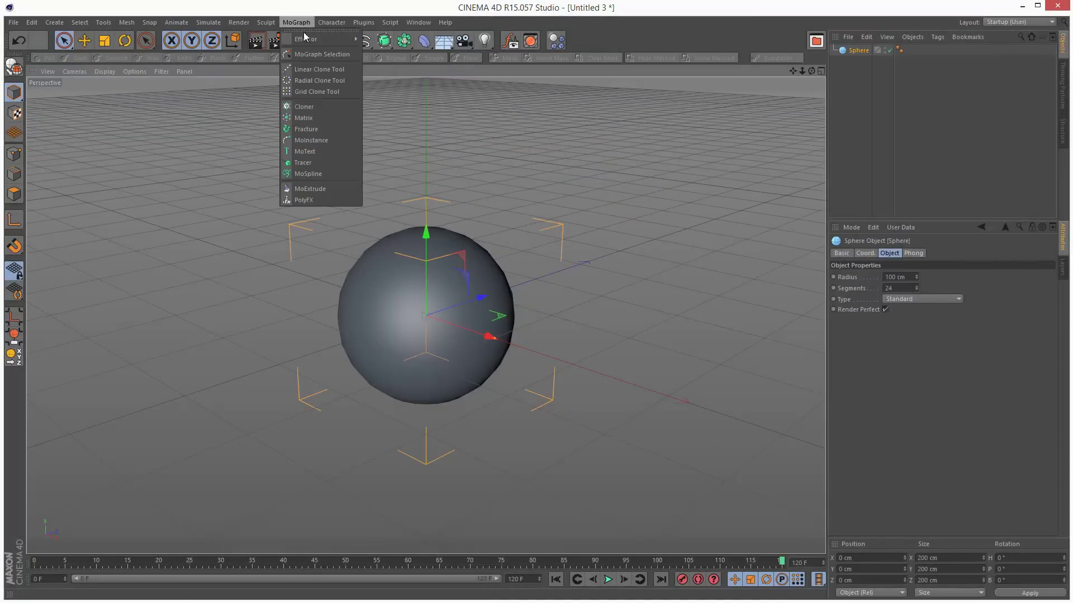
pyautogui.click(314, 106)
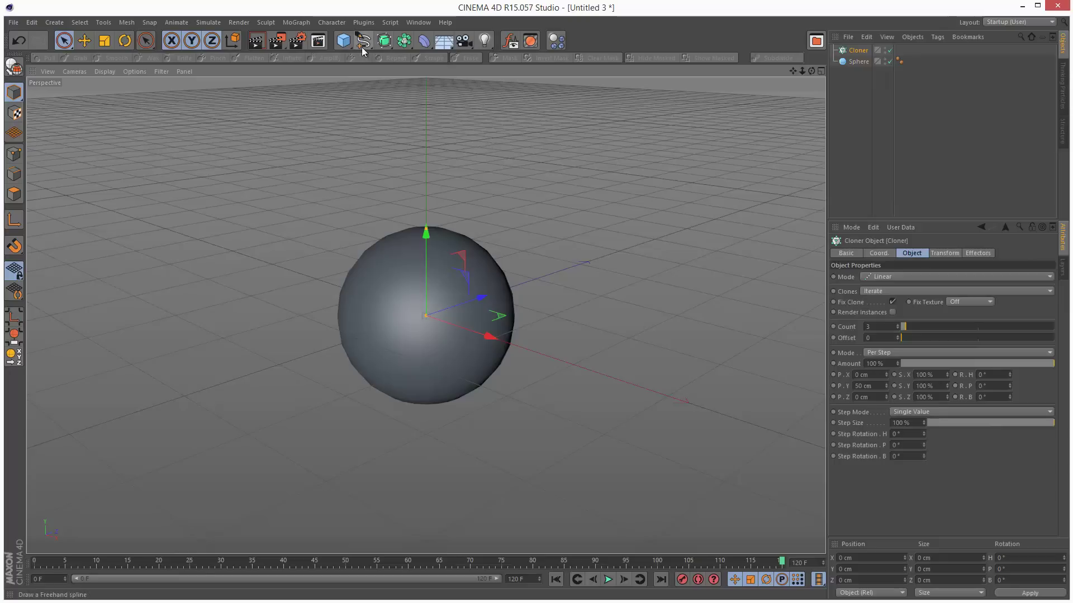
pyautogui.moveTo(356, 49); pyautogui.dragTo(460, 56)
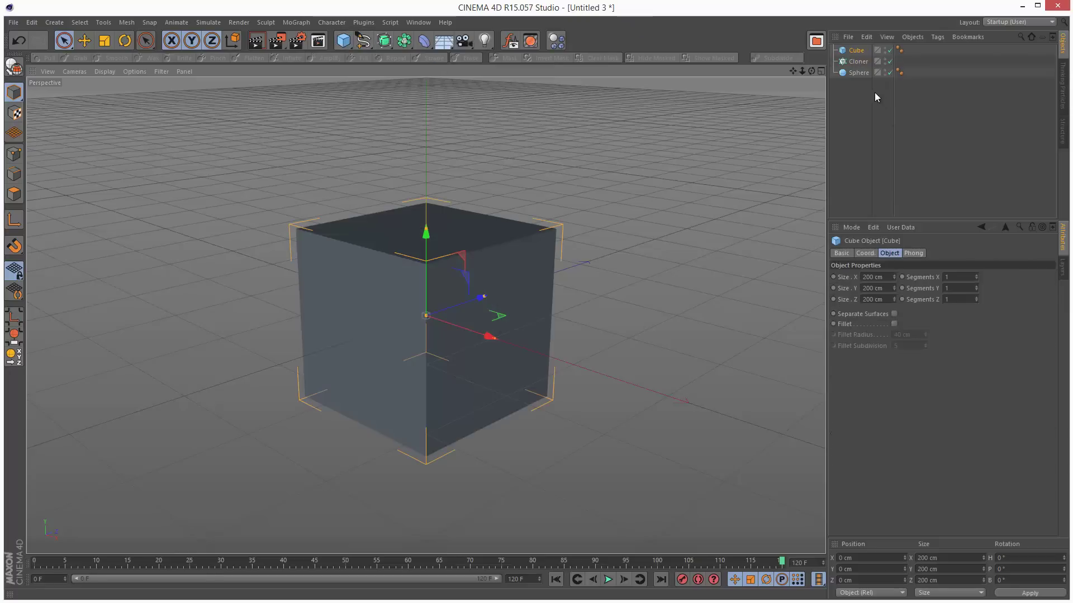
pyautogui.moveTo(856, 50); pyautogui.dragTo(859, 65)
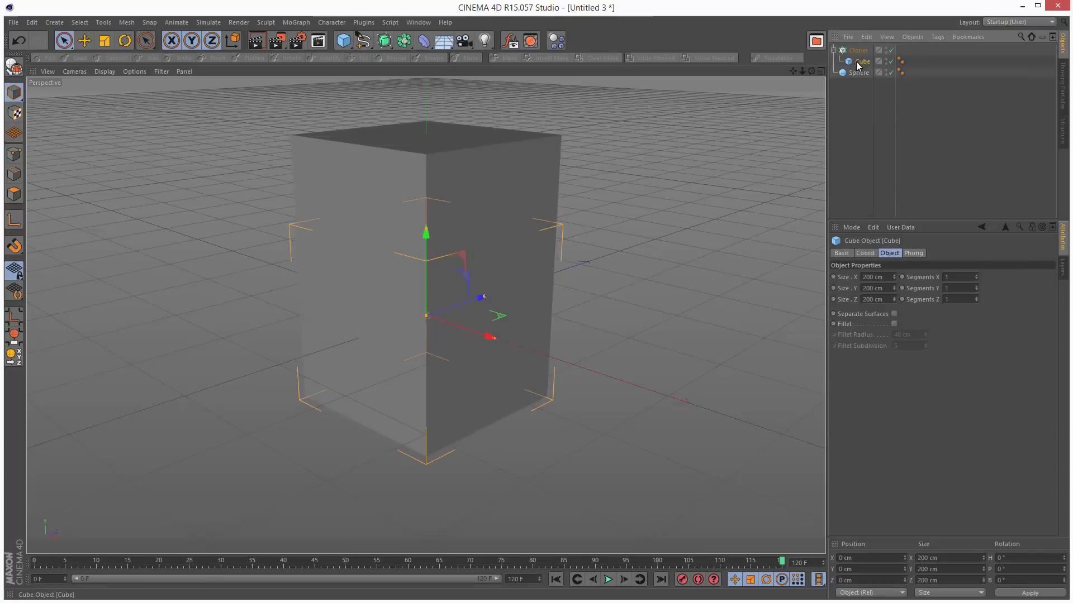
# Show the viewport in Gouraud Shading (Lines) and set the cube's size to 22 cm on X, Y and Z.
pyautogui.click(105, 72)
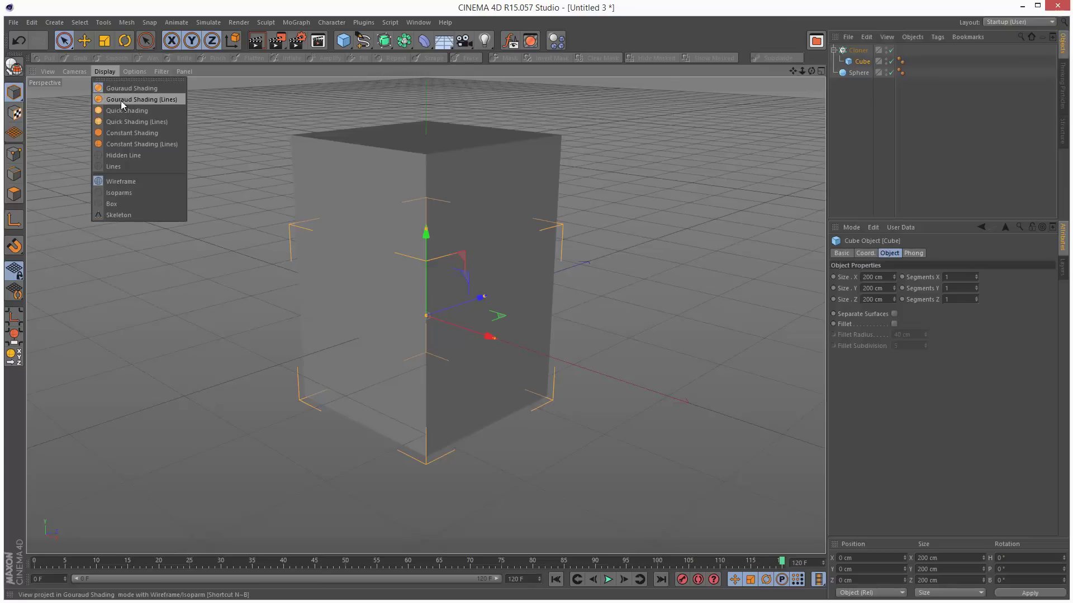
pyautogui.click(159, 99)
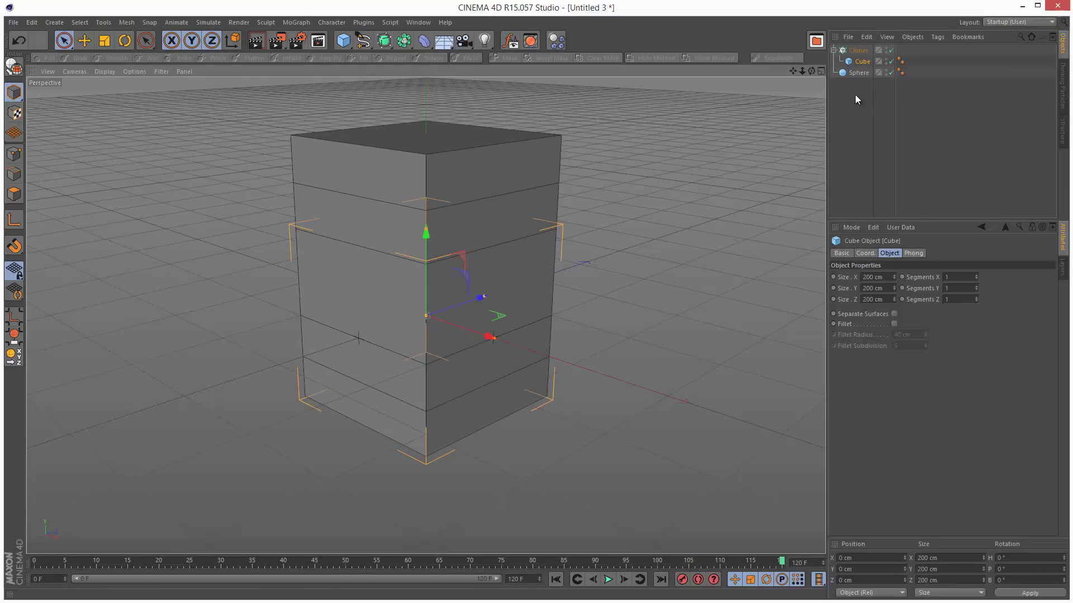
pyautogui.click(872, 277)
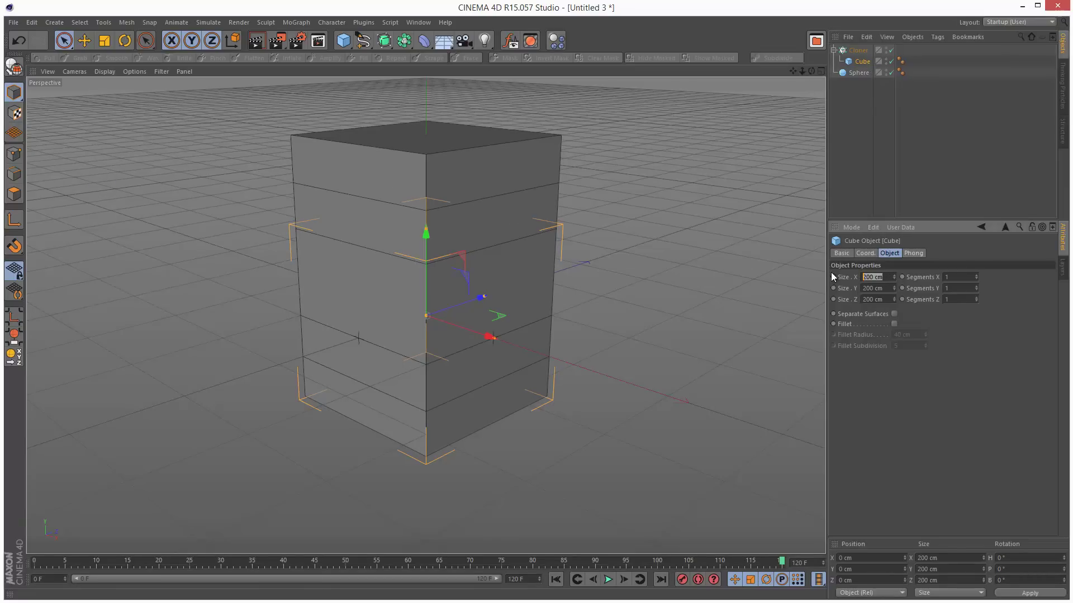
pyautogui.write('22')
pyautogui.press('Tab')
pyautogui.write('22')
pyautogui.press('Tab')
pyautogui.write('22')
pyautogui.press('Return')
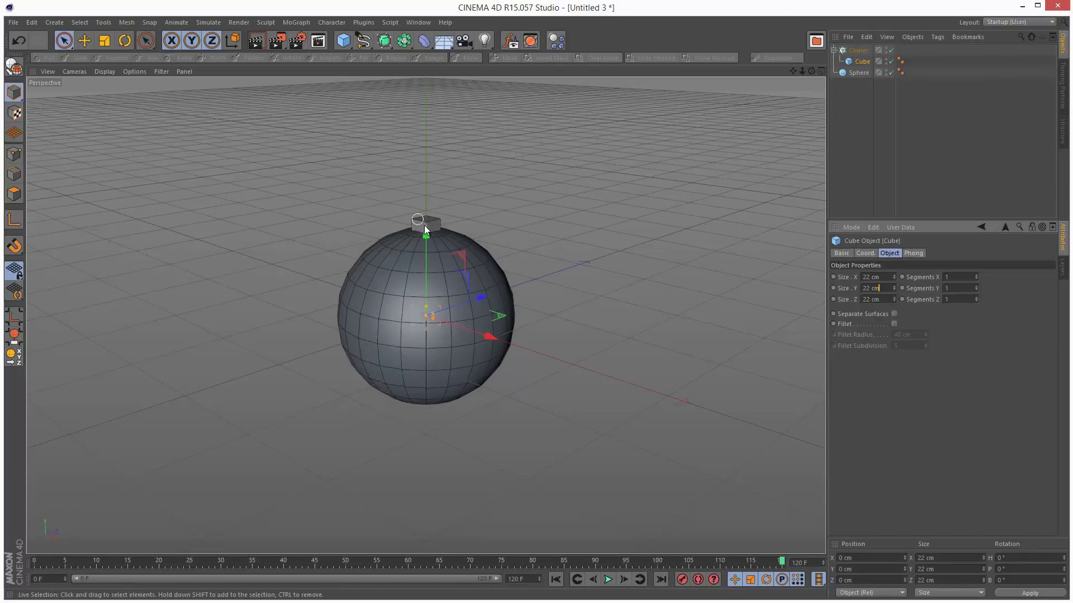
# Set the Cloner's mode to Object and assign the sphere as the object to clone onto.
pyautogui.click(860, 50)
pyautogui.click(891, 277)
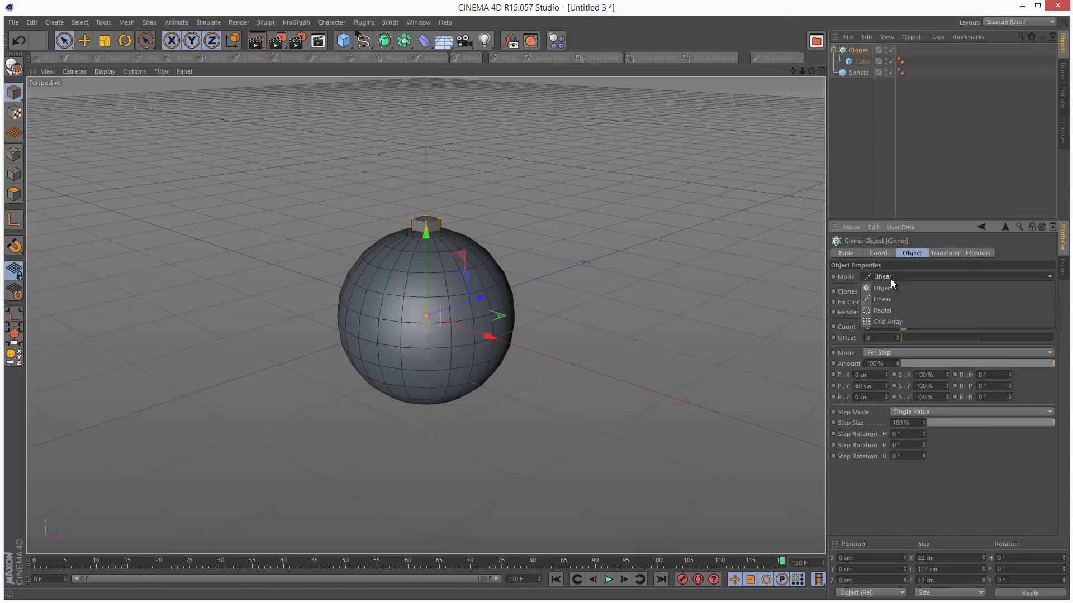
pyautogui.click(896, 288)
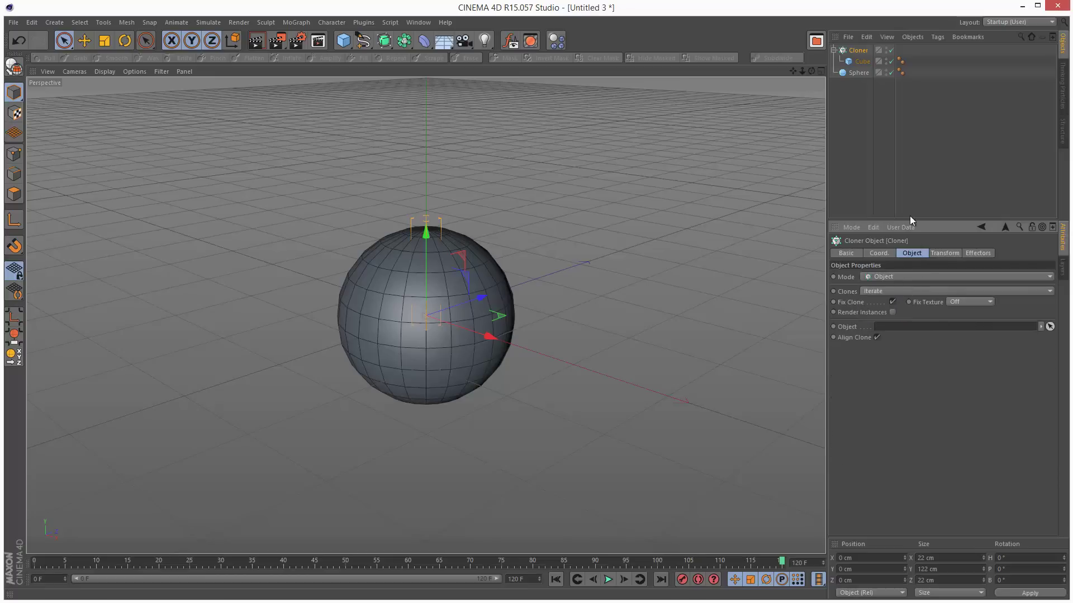
pyautogui.moveTo(858, 73); pyautogui.dragTo(904, 328)
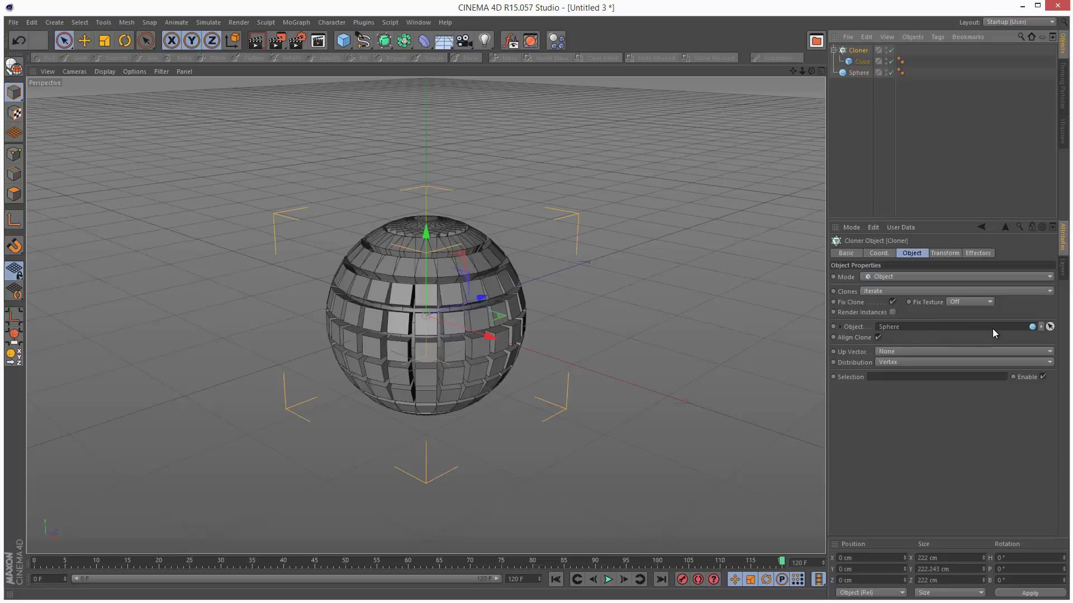
# Hide the sphere and set its radius to 164 cm.
pyautogui.click(886, 74)
pyautogui.click(860, 73)
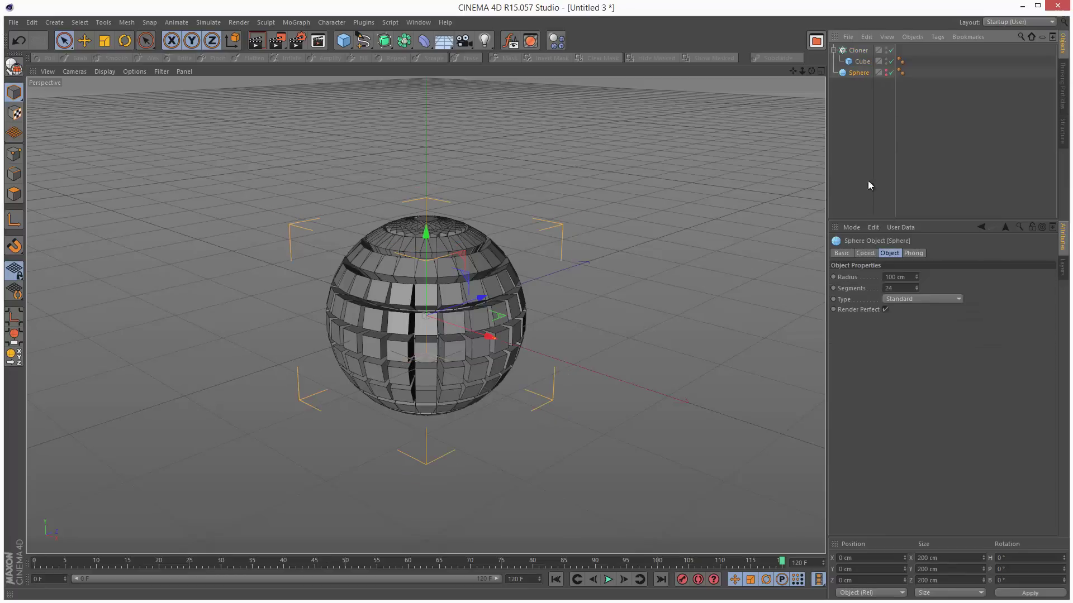
pyautogui.moveTo(917, 276); pyautogui.dragTo(917, 275)
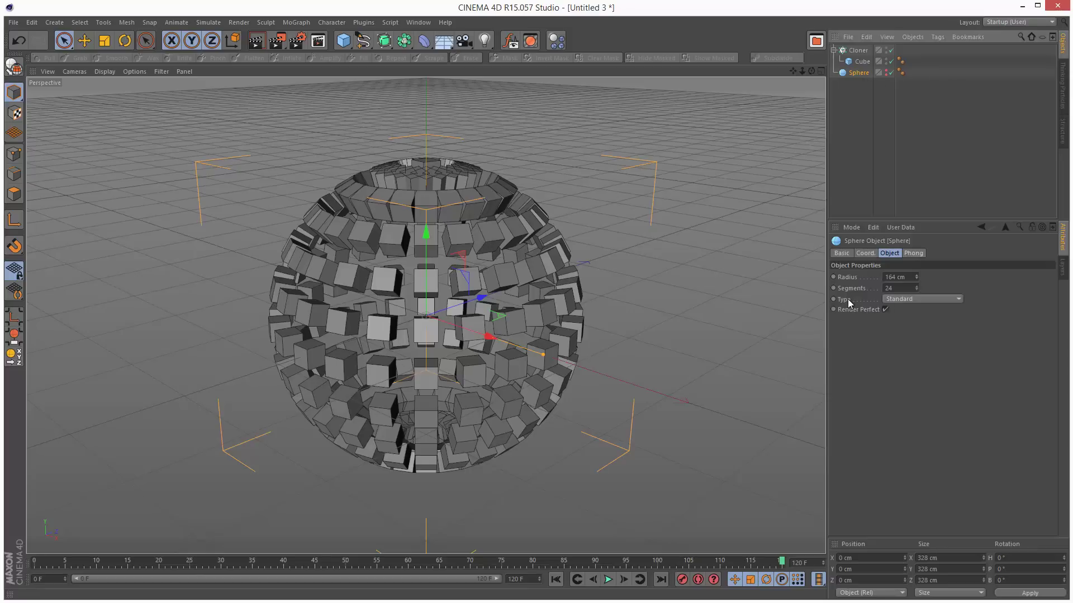
# Set the sphere's type to Icosahedron and keep the Cloner's distribution on Vertex.
pyautogui.click(924, 298)
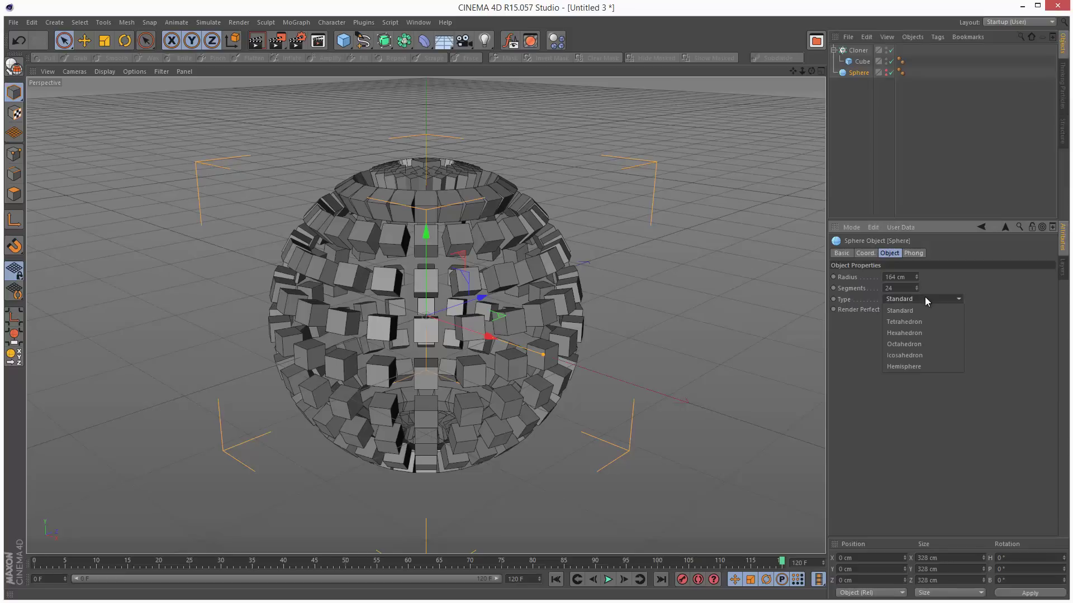
pyautogui.click(938, 354)
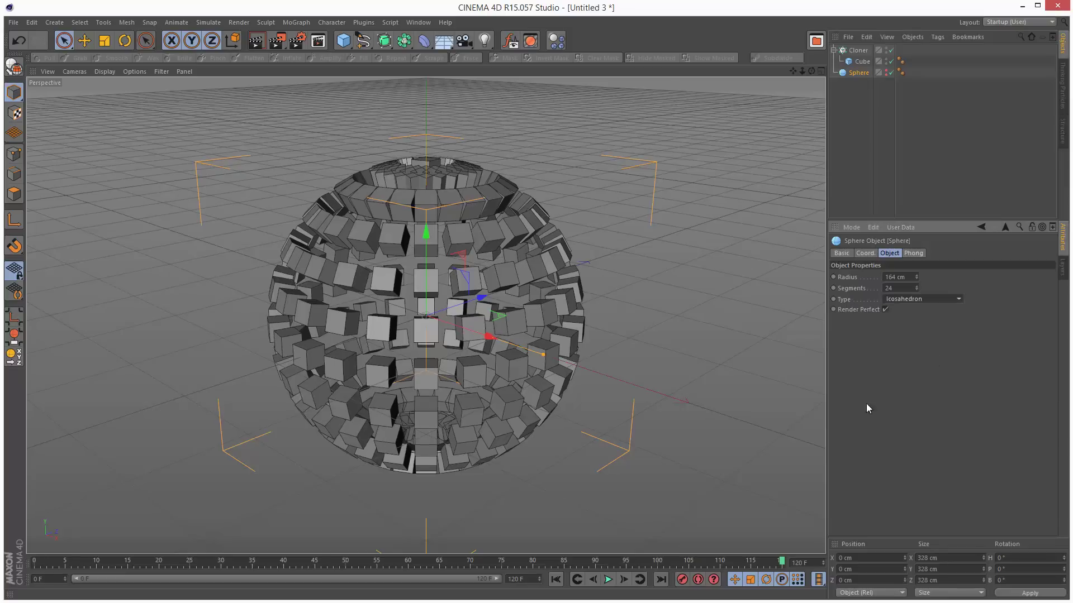
pyautogui.click(863, 51)
pyautogui.click(897, 363)
pyautogui.click(906, 377)
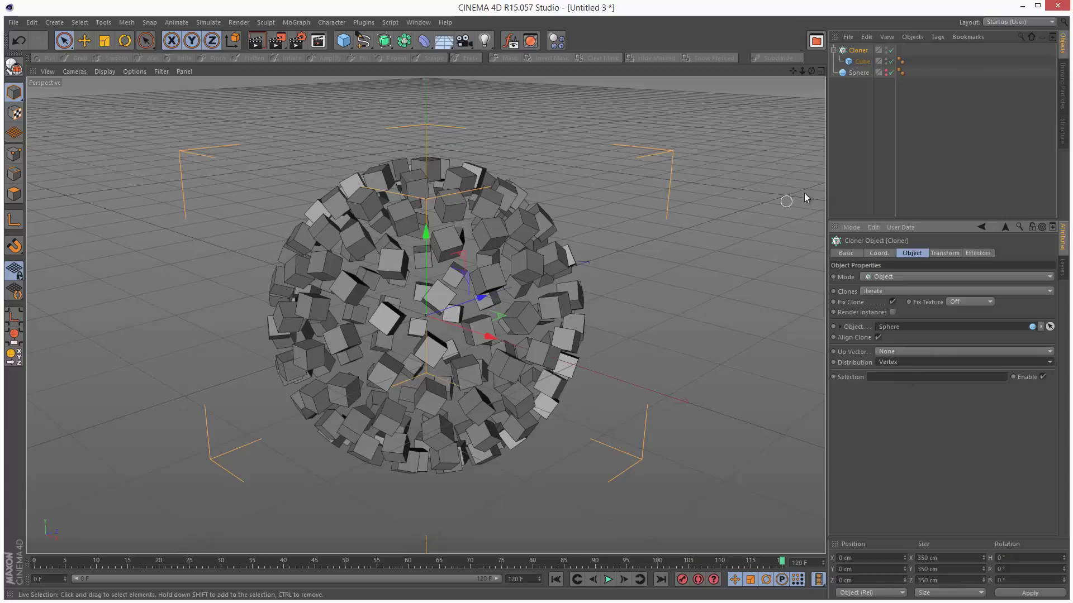
# Set the Cloner's up vector to Y+ to align the cube clones.
pyautogui.moveTo(811, 71); pyautogui.dragTo(562, 335)
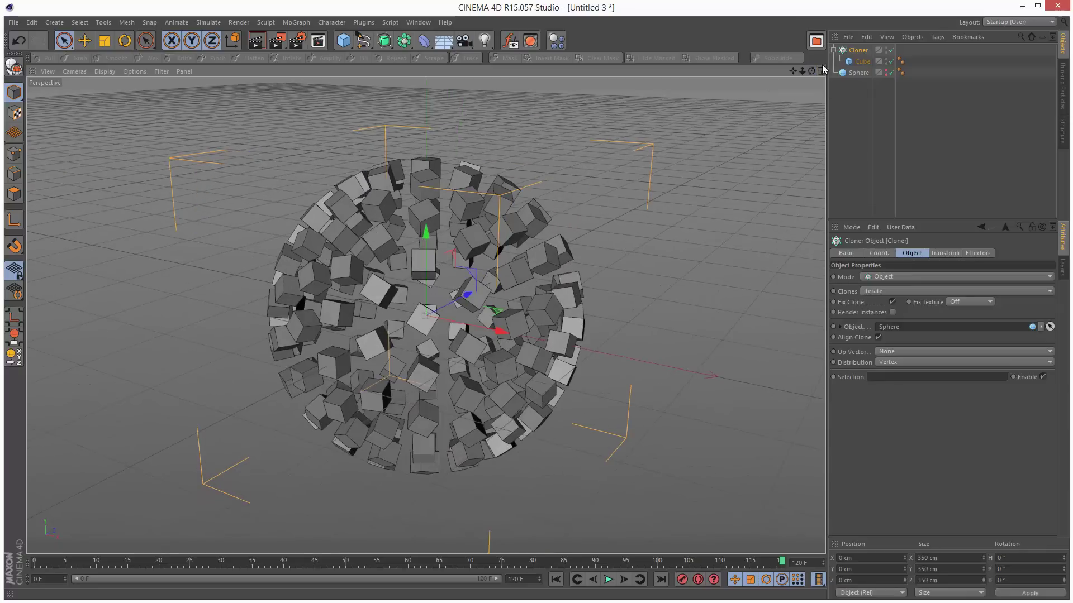
pyautogui.keyDown('alt'); pyautogui.moveTo(554, 339); pyautogui.dragTo(562, 341); pyautogui.keyUp('alt')
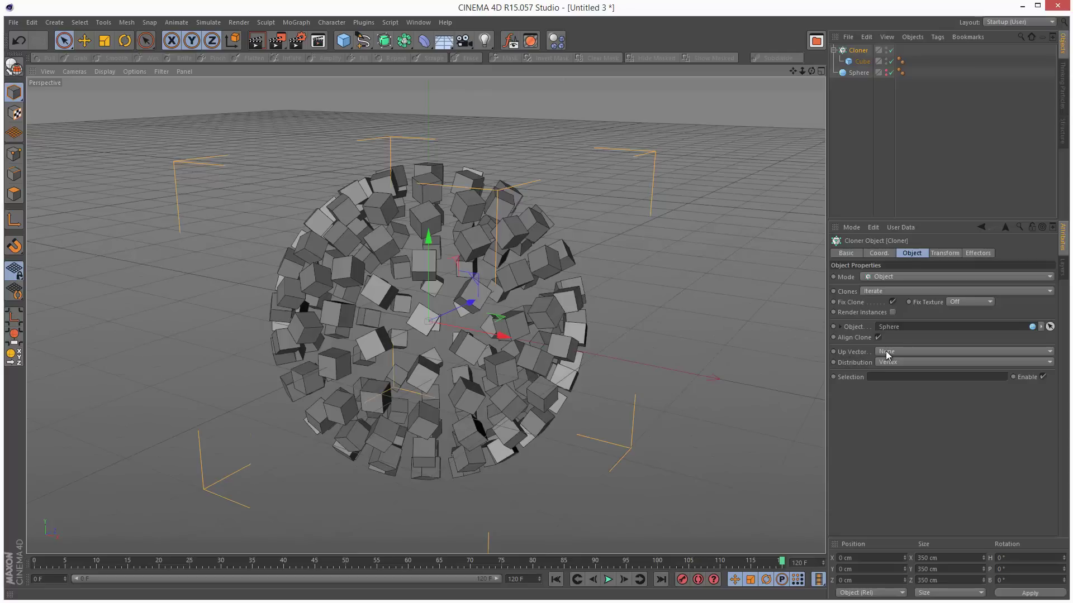
pyautogui.click(916, 351)
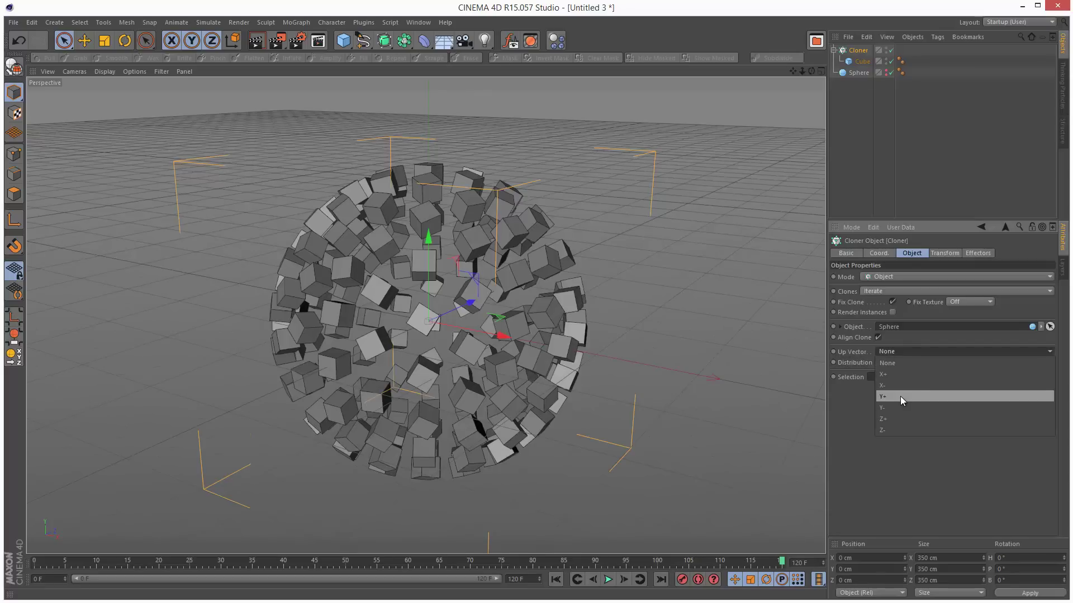
pyautogui.click(900, 397)
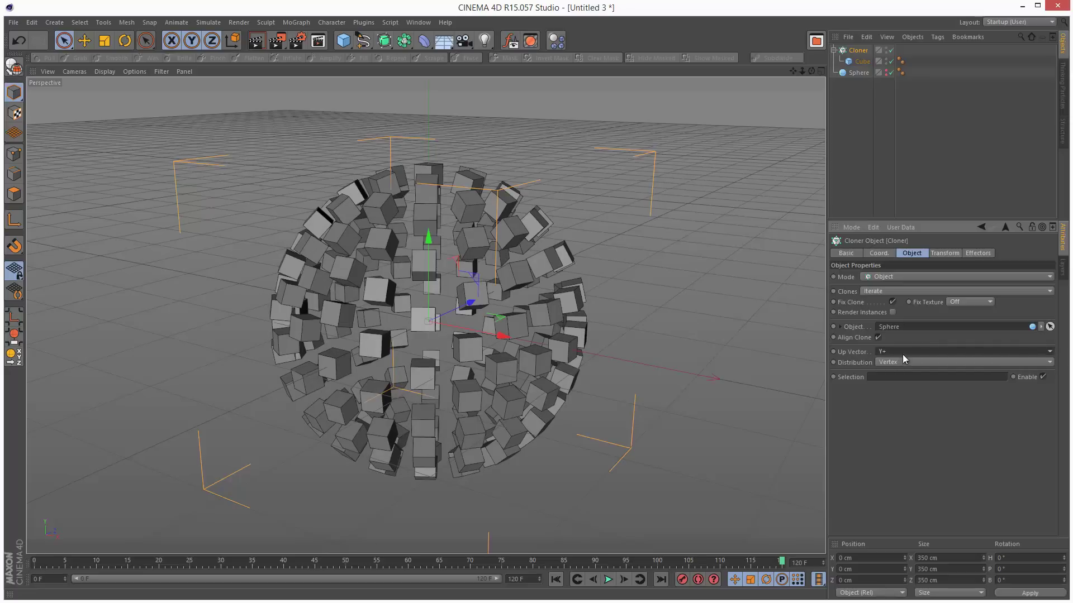
# Enable the cube's fillet with a radius of 1 cm and a fillet subdivision of 2.
pyautogui.click(863, 62)
pyautogui.click(894, 324)
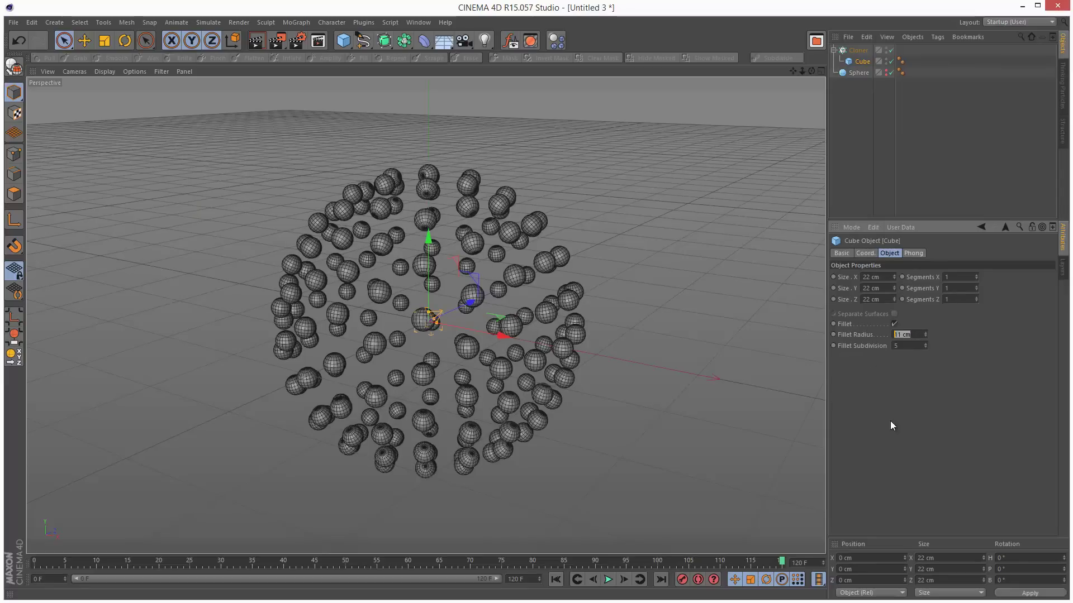
pyautogui.write('1')
pyautogui.press('Tab')
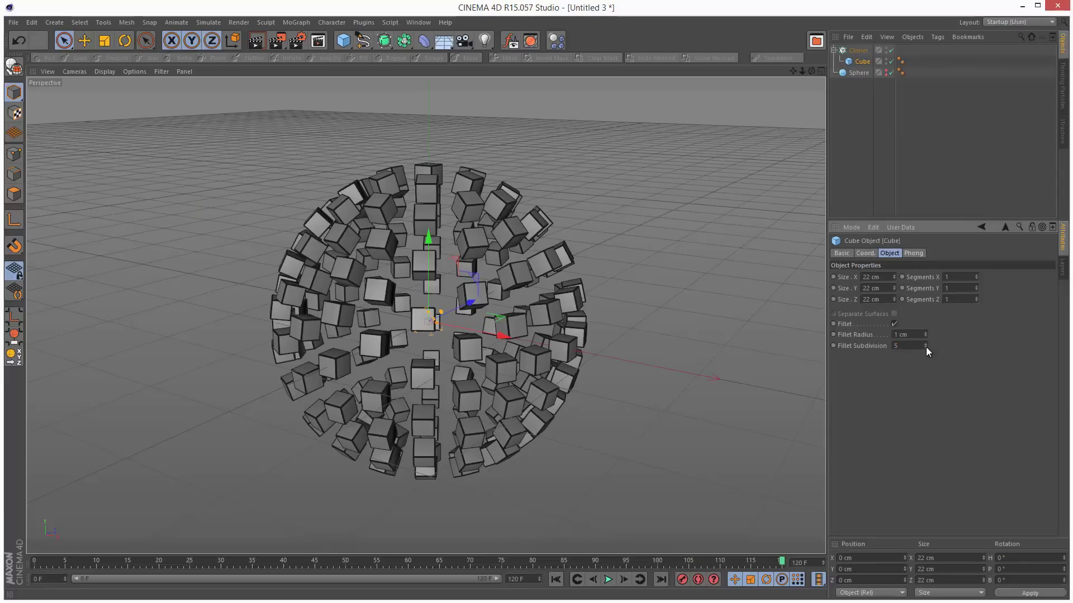
pyautogui.click(925, 348)
pyautogui.click(925, 348)
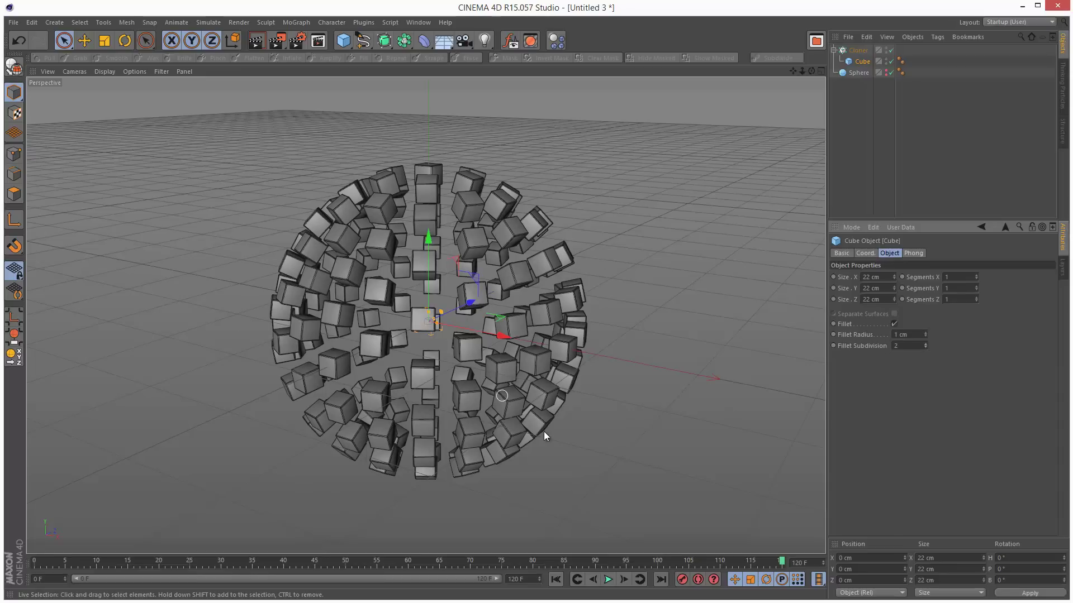
# Increase the sphere's radius to 197 cm and its segments to 47.
pyautogui.moveTo(811, 71); pyautogui.dragTo(562, 346)
pyautogui.click(861, 73)
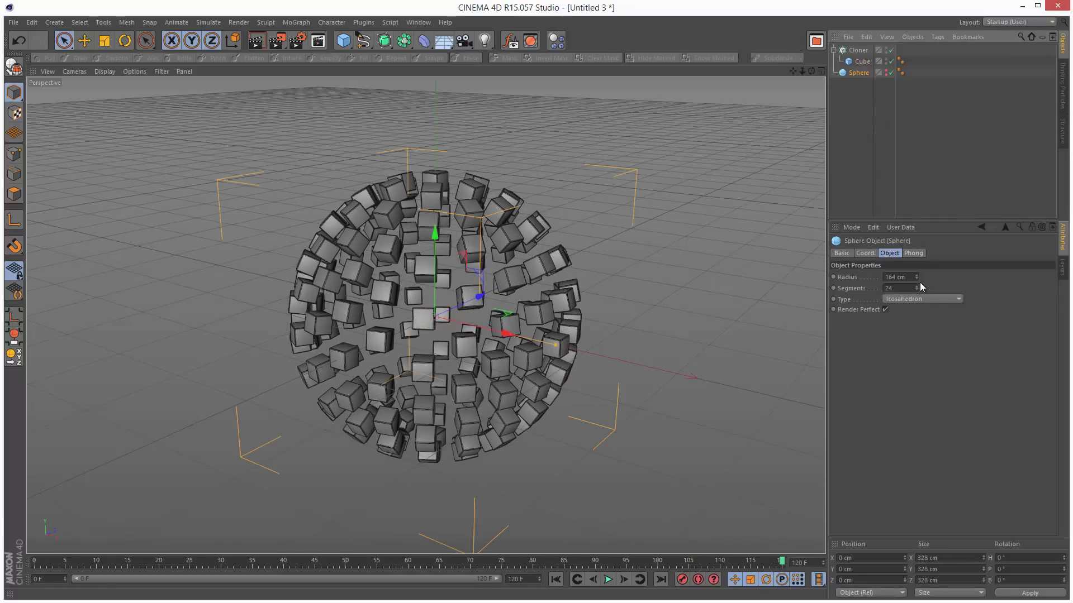
pyautogui.moveTo(917, 275); pyautogui.dragTo(916, 269)
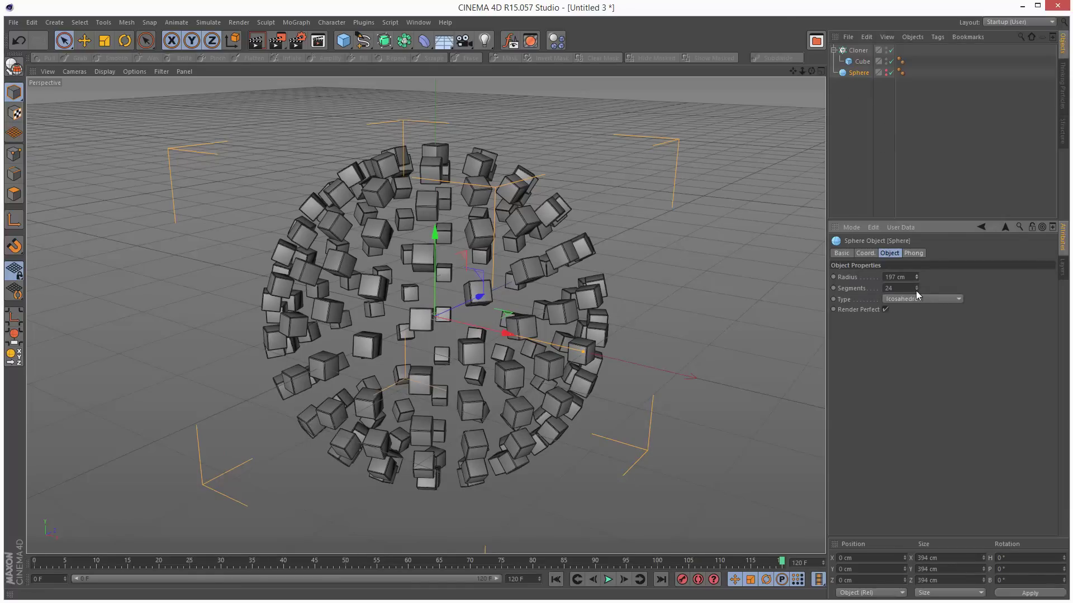
pyautogui.moveTo(917, 290); pyautogui.dragTo(917, 288)
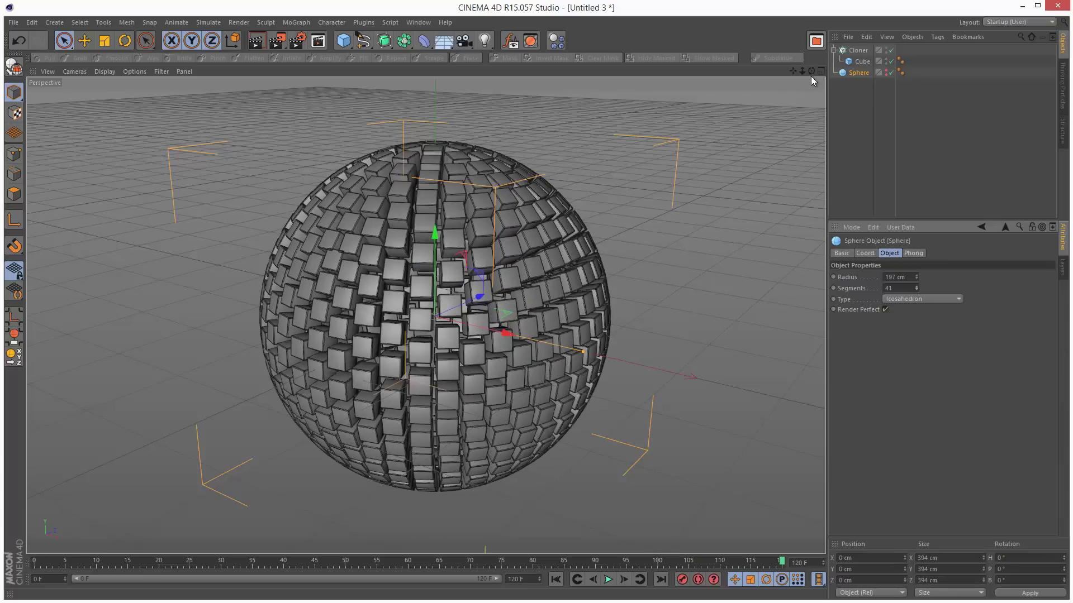
pyautogui.moveTo(811, 72); pyautogui.dragTo(558, 339)
pyautogui.click(917, 287)
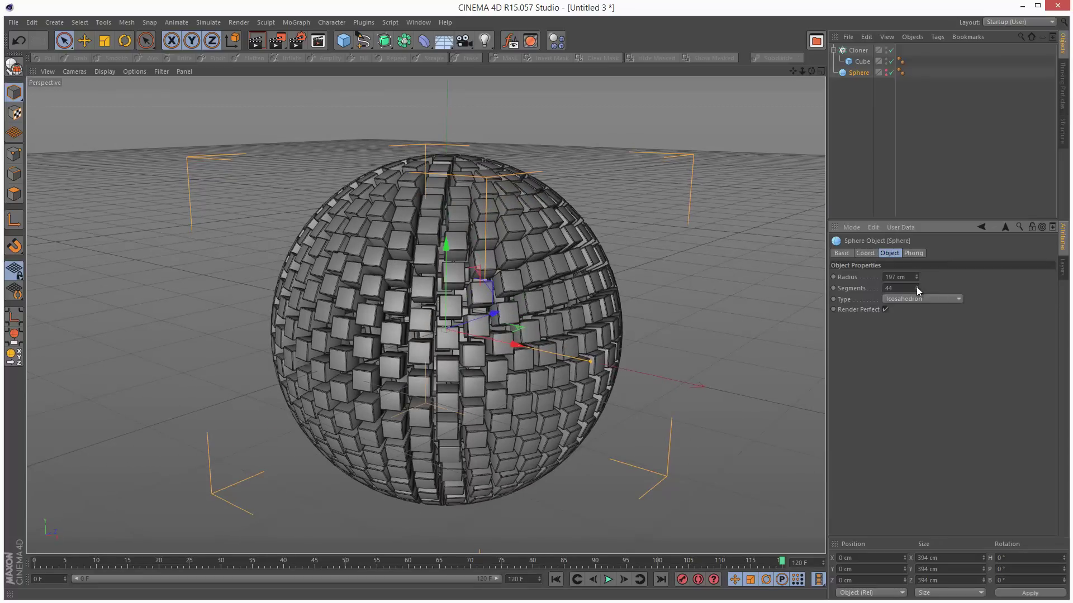
pyautogui.moveTo(917, 286); pyautogui.dragTo(918, 289)
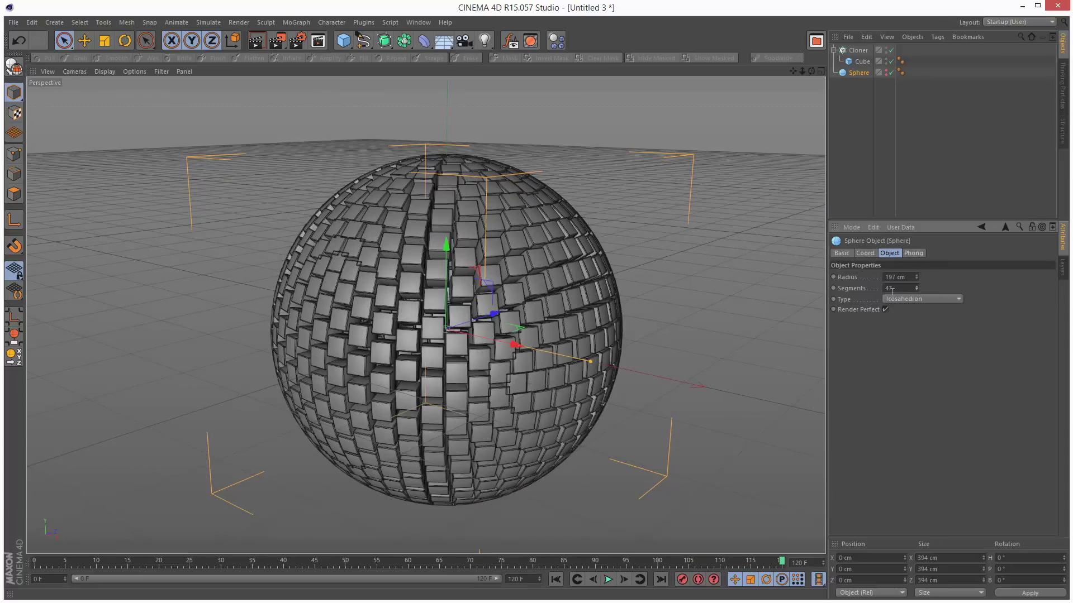
# Add a Plain effector to the Cloner and set its falloff shape to Sphere.
pyautogui.moveTo(802, 72); pyautogui.dragTo(562, 339)
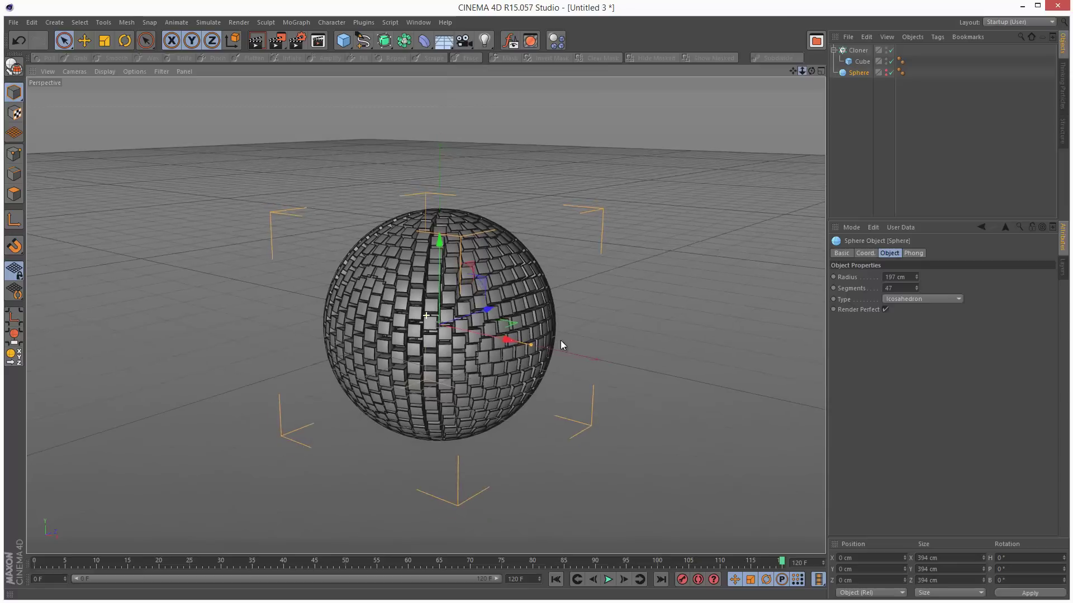
pyautogui.moveTo(812, 71); pyautogui.dragTo(559, 341)
pyautogui.click(859, 51)
pyautogui.click(296, 23)
pyautogui.moveTo(312, 39)
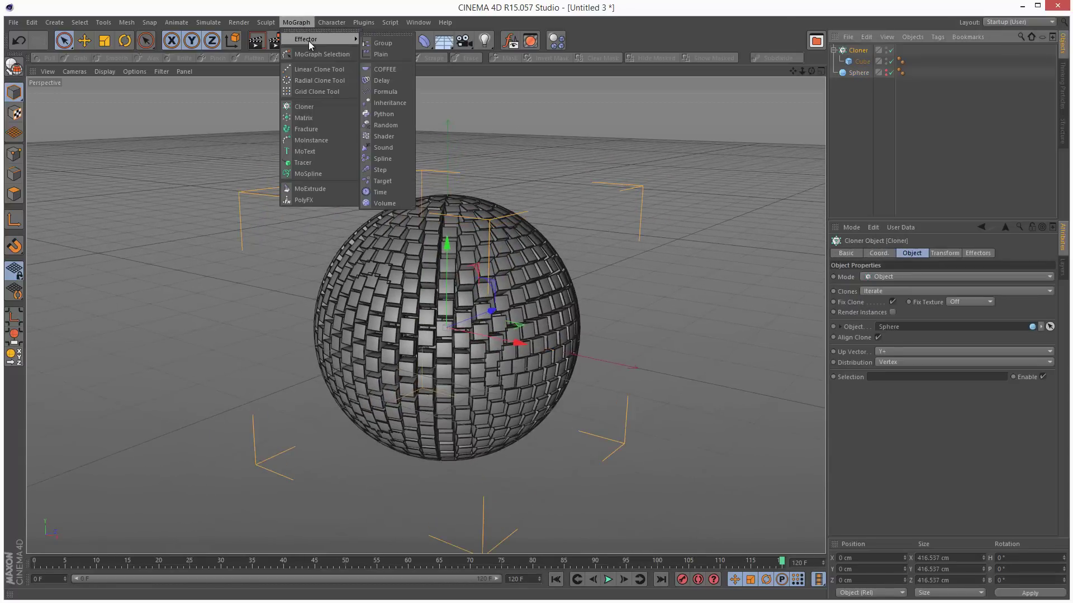
pyautogui.click(392, 54)
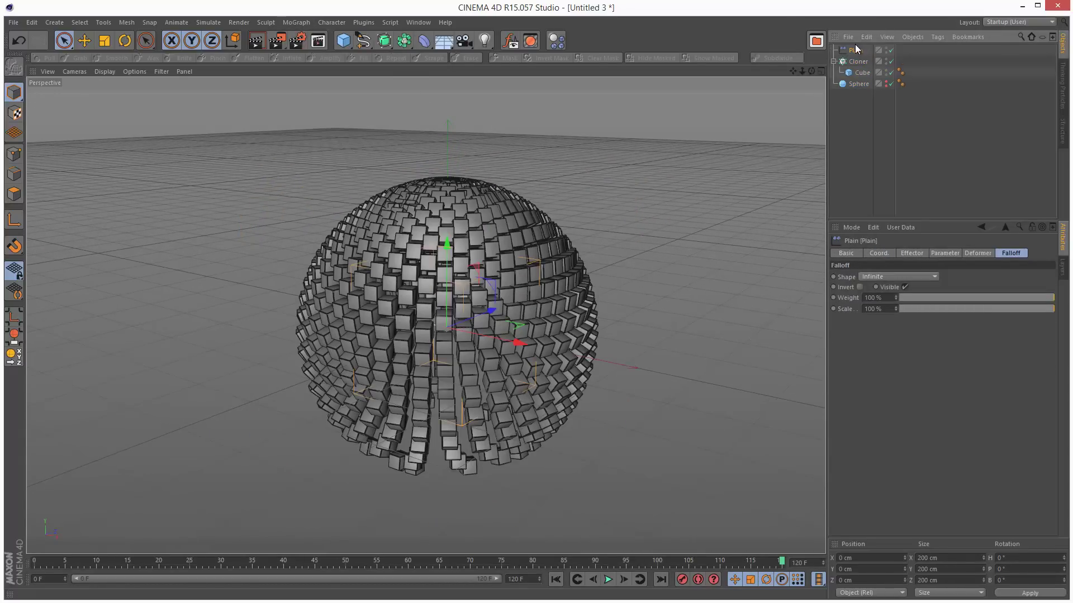
pyautogui.click(885, 276)
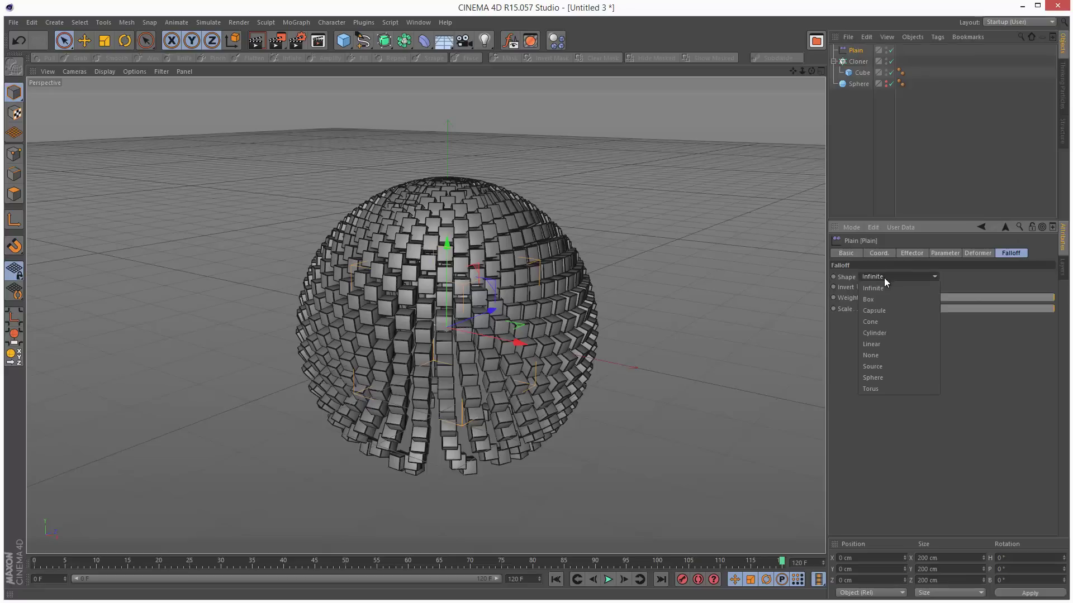
pyautogui.click(895, 376)
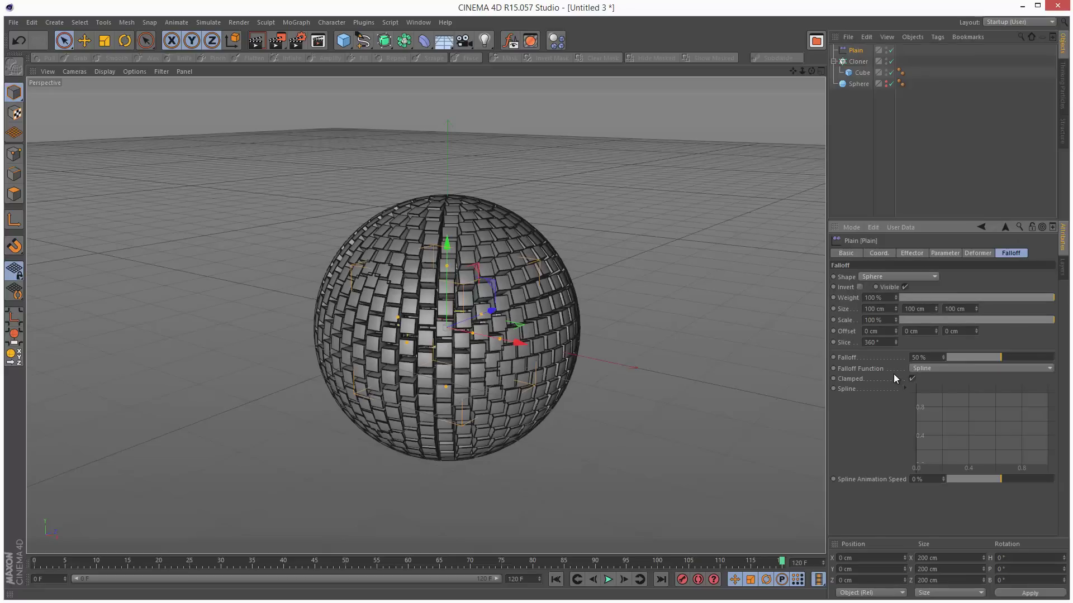
# Set the sphere's radius to 200 cm.
pyautogui.click(858, 84)
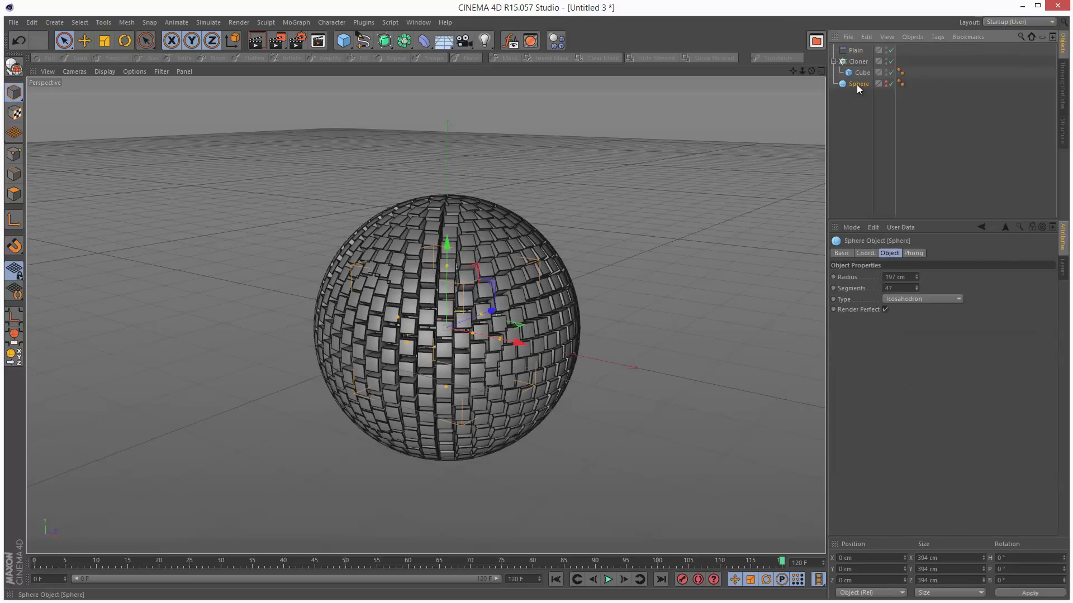
pyautogui.click(916, 275)
pyautogui.click(916, 275)
pyautogui.click(916, 275)
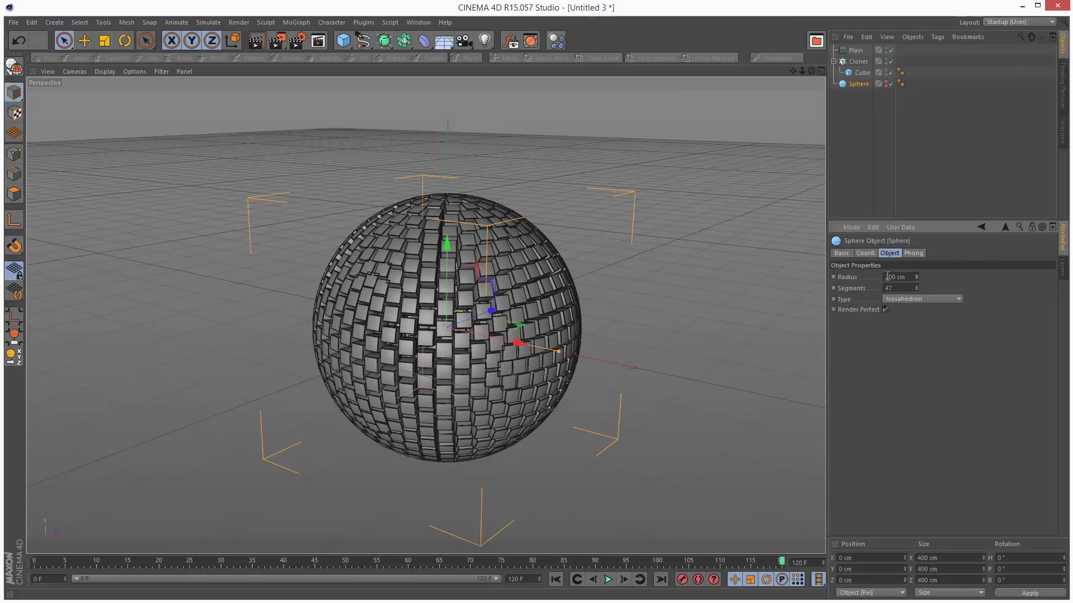
# Set the Plain effector's spherical falloff size to 400 cm on all three axes.
pyautogui.click(855, 51)
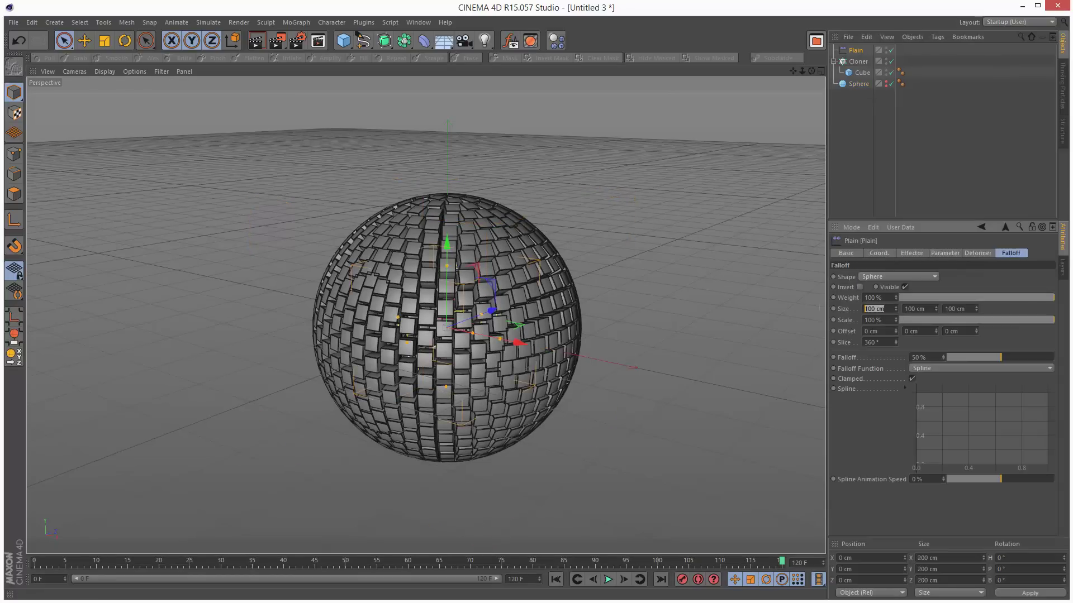
pyautogui.doubleClick(870, 309)
pyautogui.write('400')
pyautogui.doubleClick(931, 309)
pyautogui.write('40')
pyautogui.doubleClick(960, 309)
pyautogui.write('400')
pyautogui.click(964, 204)
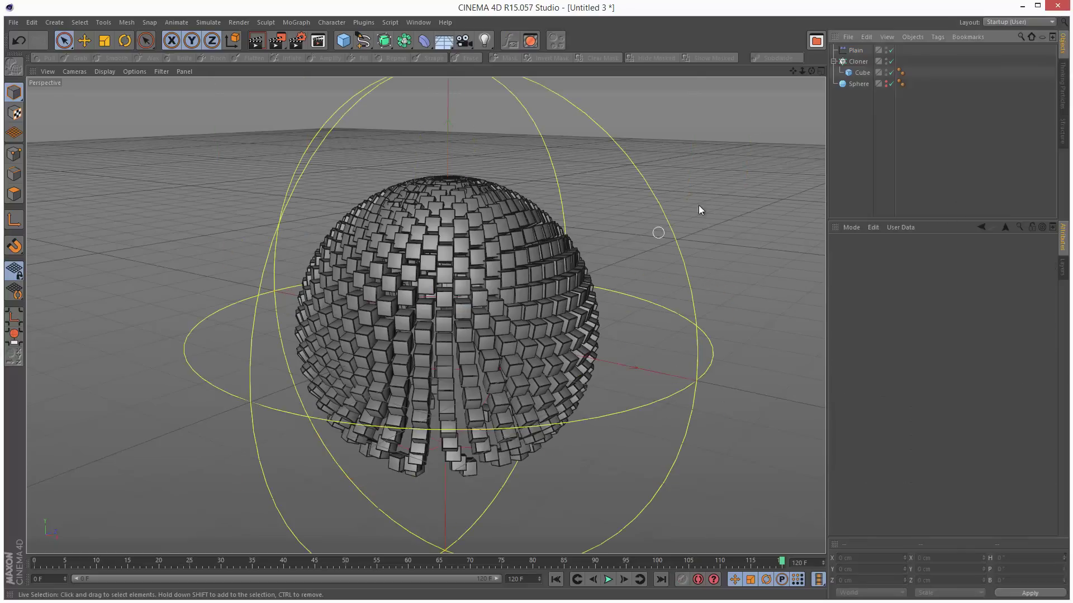
# Disable the Plain effector's position parameter and enable uniform scale with a value of -0.4.
pyautogui.click(854, 50)
pyautogui.click(944, 253)
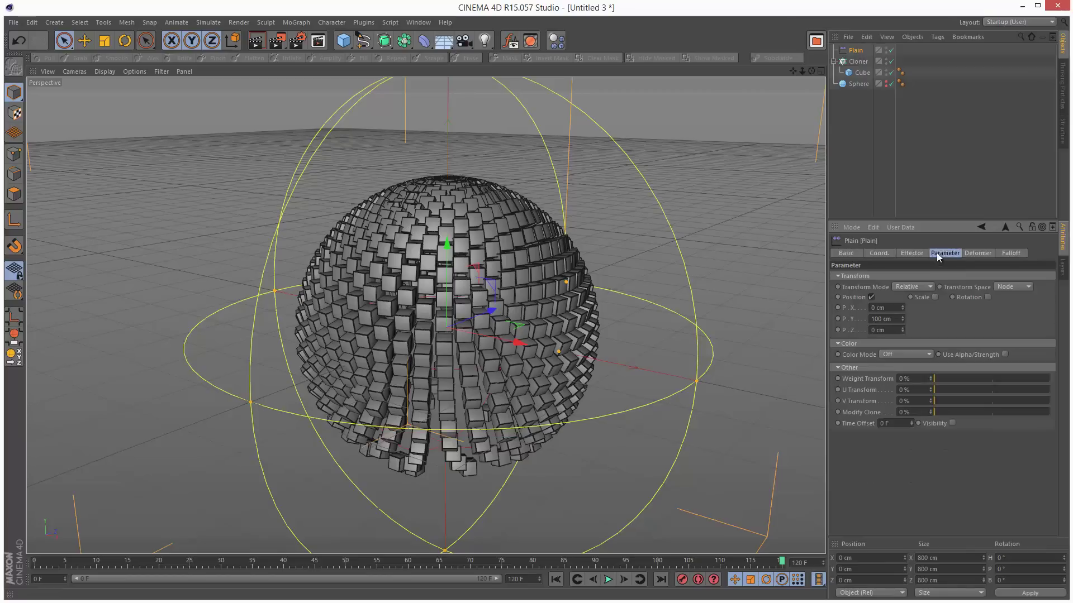
pyautogui.click(871, 297)
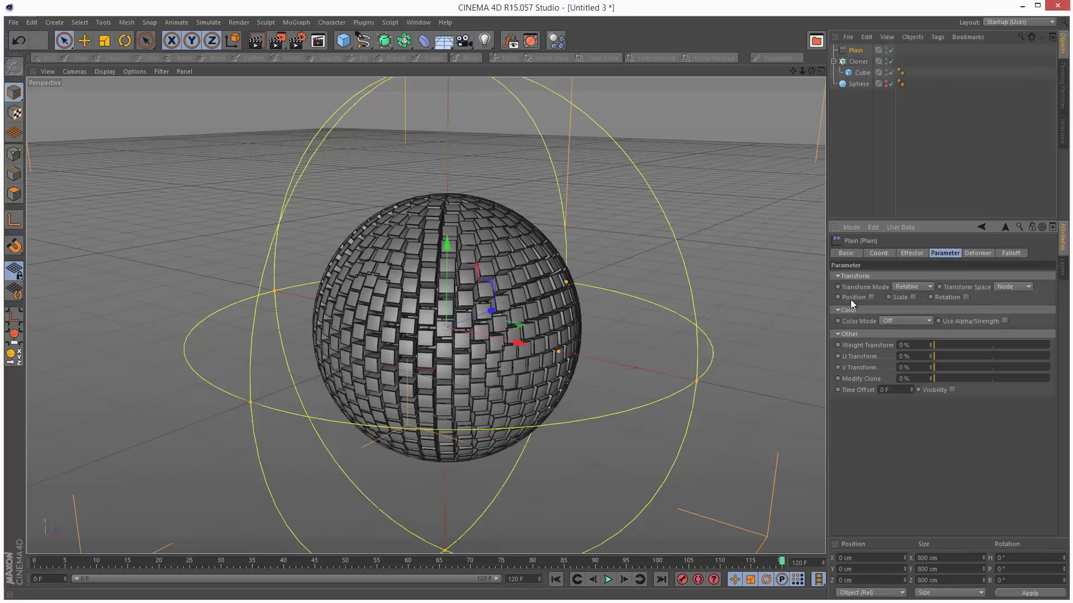
pyautogui.click(913, 297)
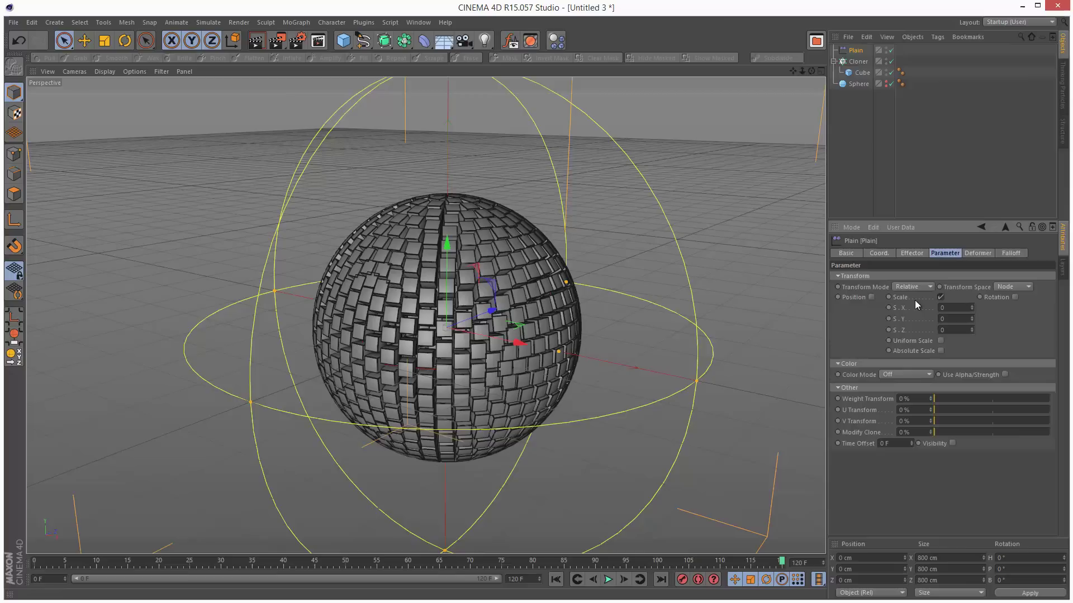
pyautogui.click(940, 341)
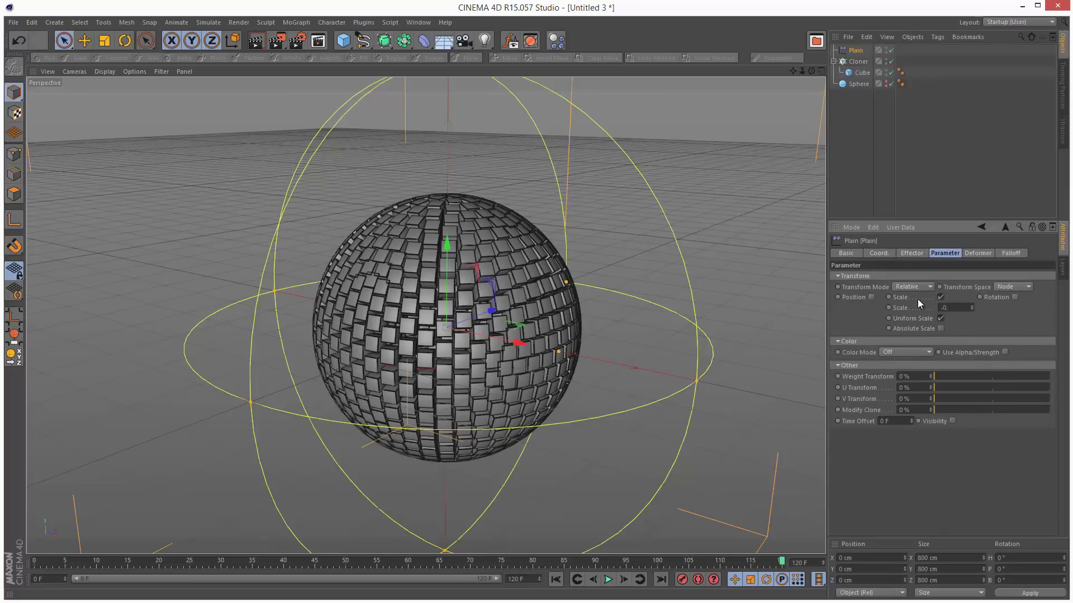
pyautogui.press('Return')
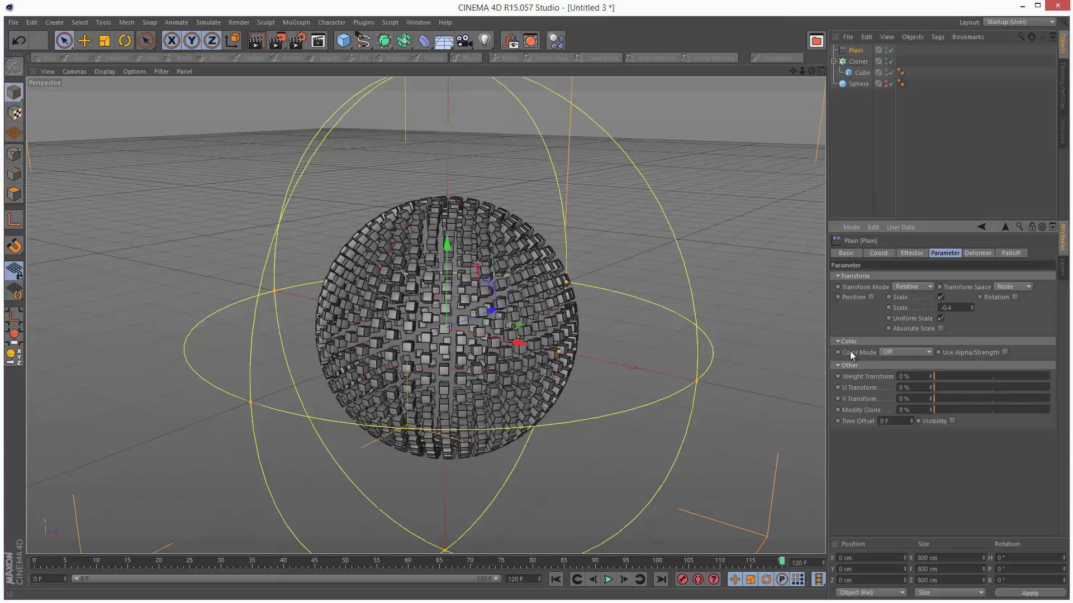
# Move the Plain effector to about -48 cm in Z and enable its position parameter with P.Y set to 0 cm.
pyautogui.moveTo(492, 310); pyautogui.dragTo(496, 350)
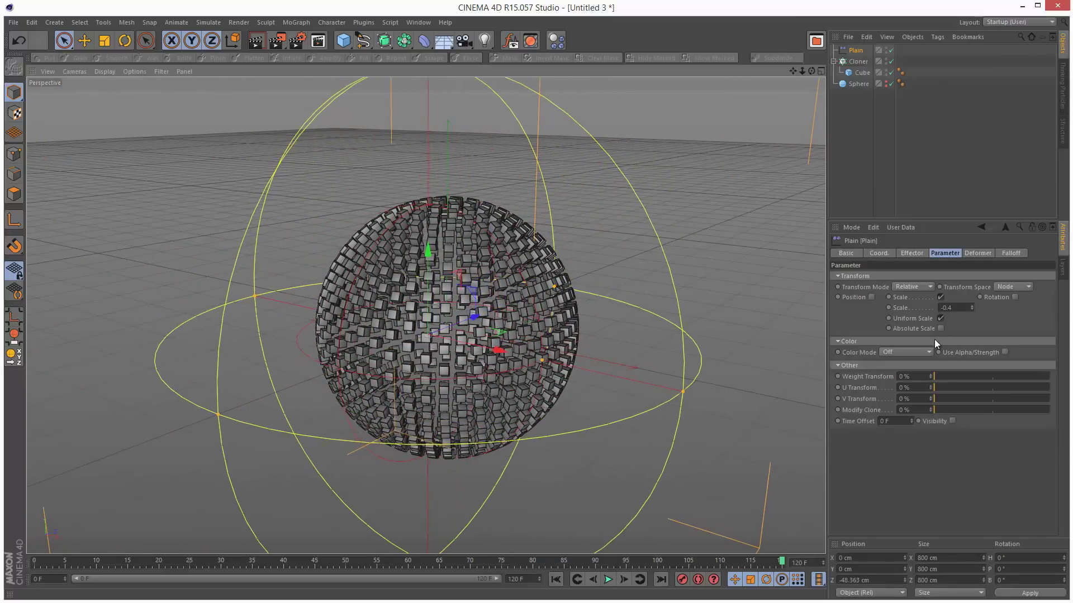
pyautogui.click(871, 297)
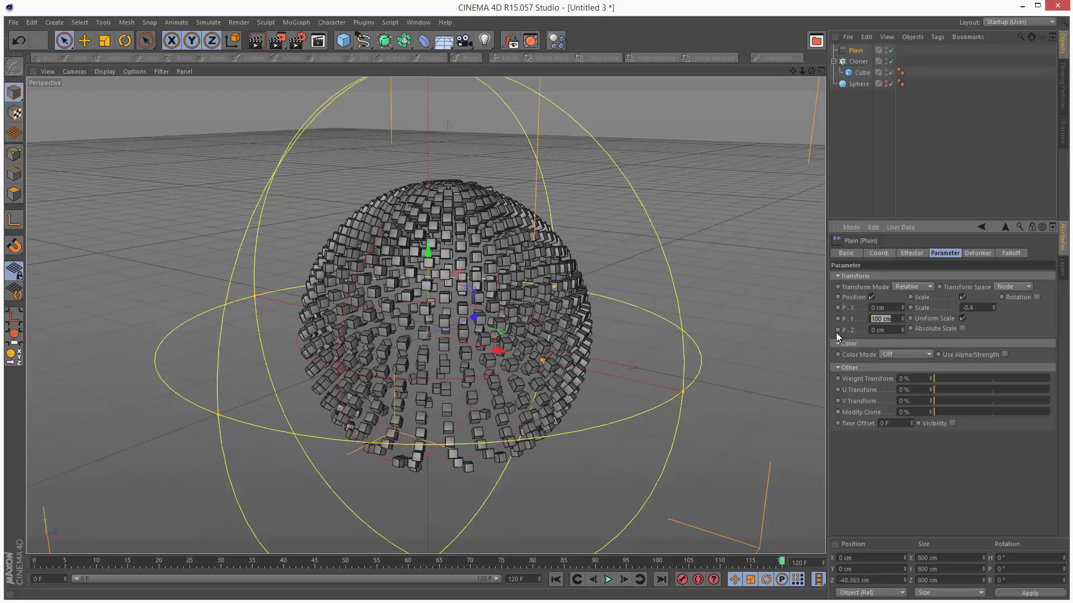
pyautogui.write('0')
pyautogui.press('Return')
pyautogui.moveTo(902, 329); pyautogui.dragTo(903, 329)
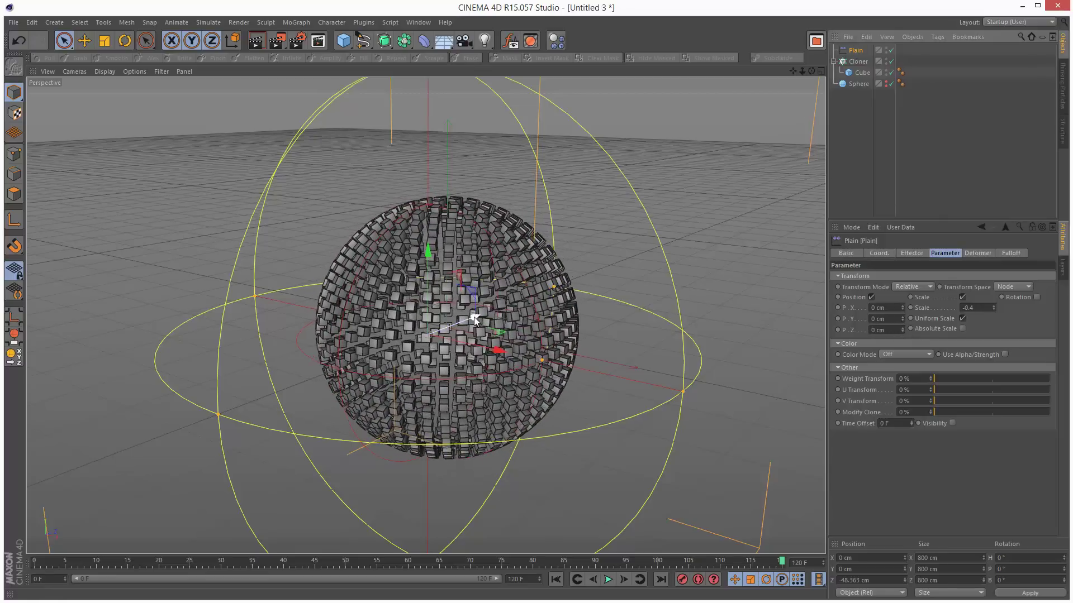
# Move the Plain effector to about -174 cm in Z and reduce its falloff to 25%.
pyautogui.moveTo(473, 317); pyautogui.dragTo(403, 343)
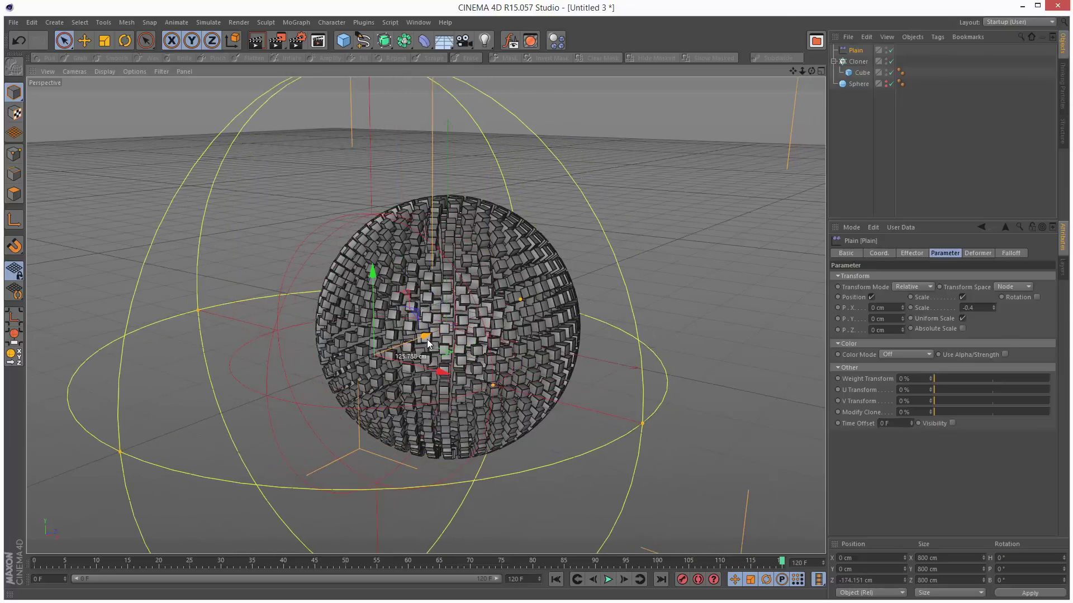
pyautogui.click(1011, 254)
pyautogui.moveTo(992, 362); pyautogui.dragTo(975, 361)
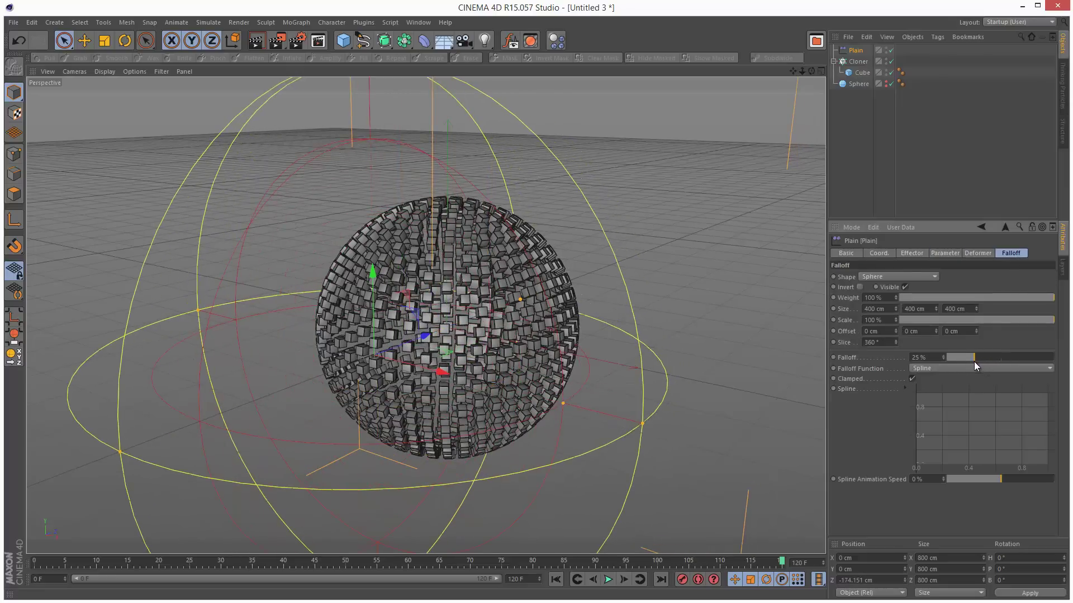
# Set the Plain effector's P.Z parameter to about -83 cm and move the effector to about -378 cm in Z.
pyautogui.click(944, 253)
pyautogui.moveTo(901, 331); pyautogui.dragTo(900, 328)
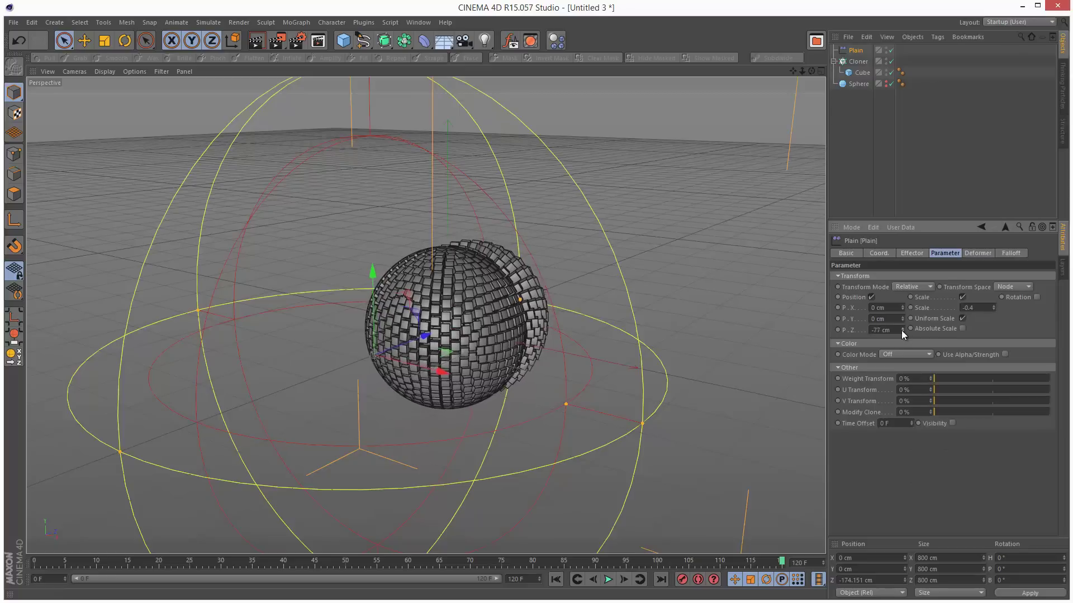
pyautogui.click(901, 330)
pyautogui.click(901, 331)
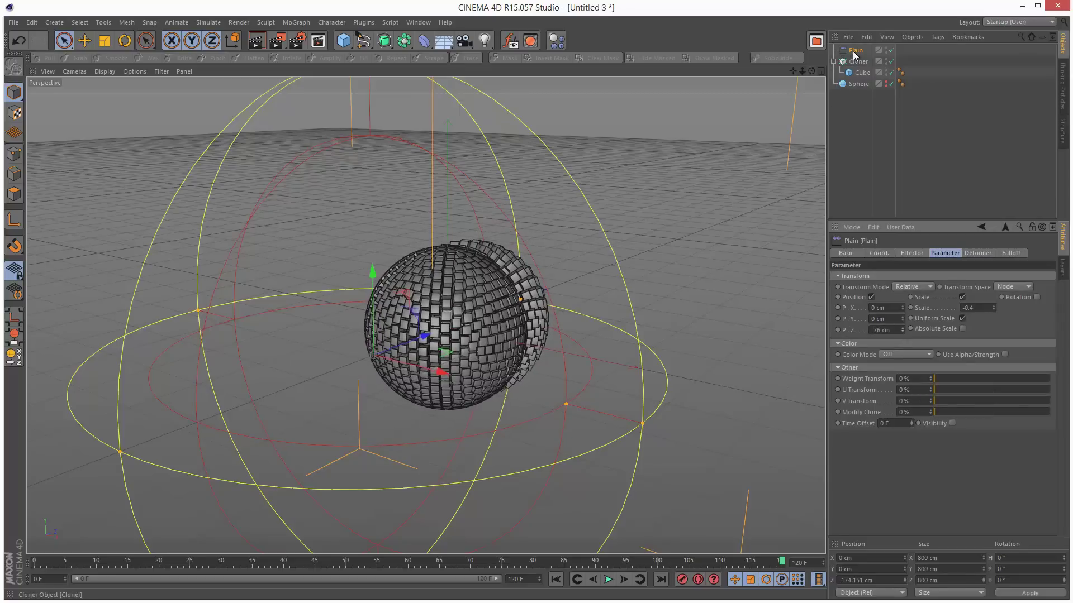
pyautogui.moveTo(429, 344); pyautogui.dragTo(324, 378)
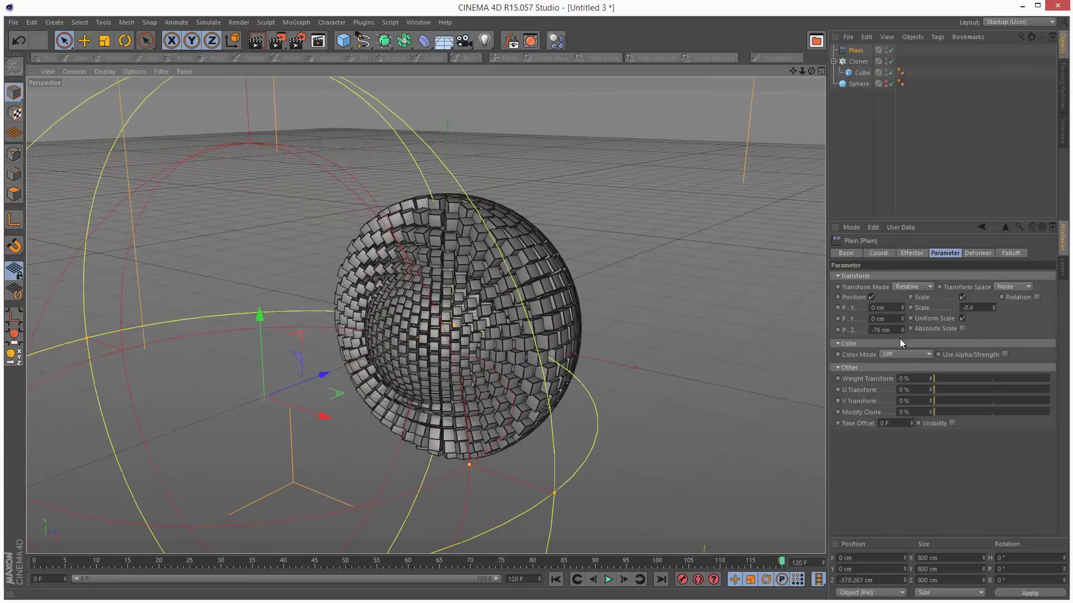
pyautogui.moveTo(904, 330)
pyautogui.mouseDown()
pyautogui.moveTo(900, 319)
pyautogui.moveTo(907, 341)
pyautogui.moveTo(903, 327)
pyautogui.mouseUp()
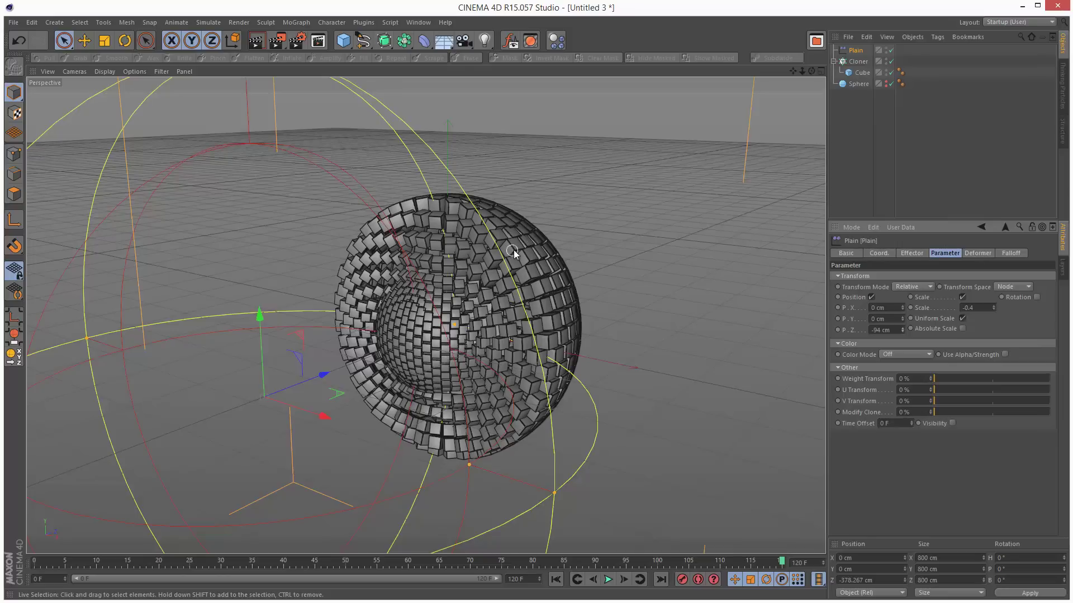
pyautogui.moveTo(903, 328); pyautogui.dragTo(904, 329)
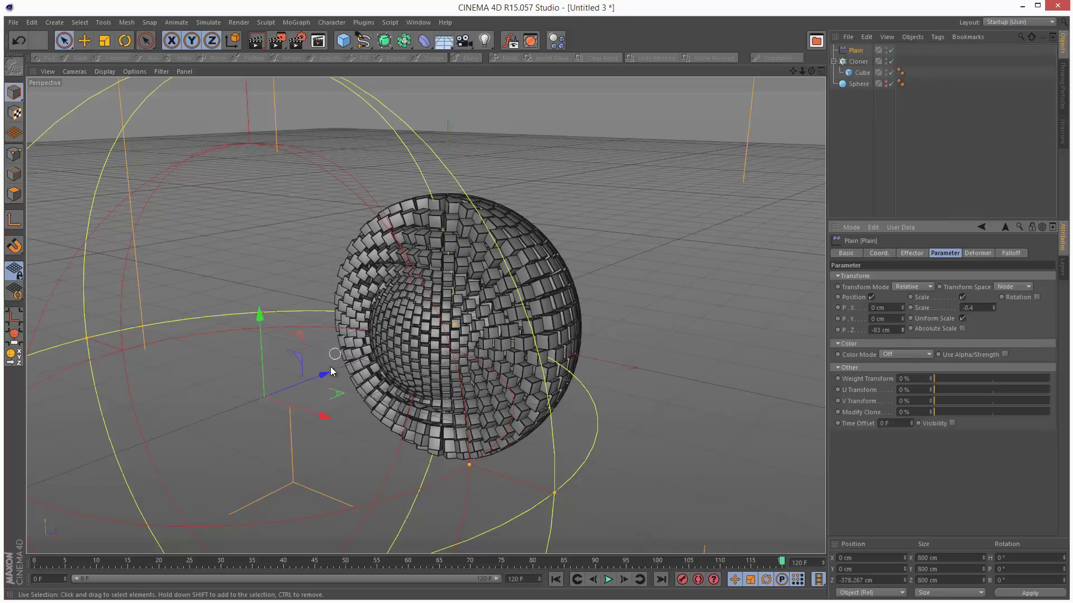
# Move the Plain effector away from the sphere to about -645 cm in Z and keyframe its Z position at frame 0.
pyautogui.moveTo(330, 373); pyautogui.dragTo(168, 427)
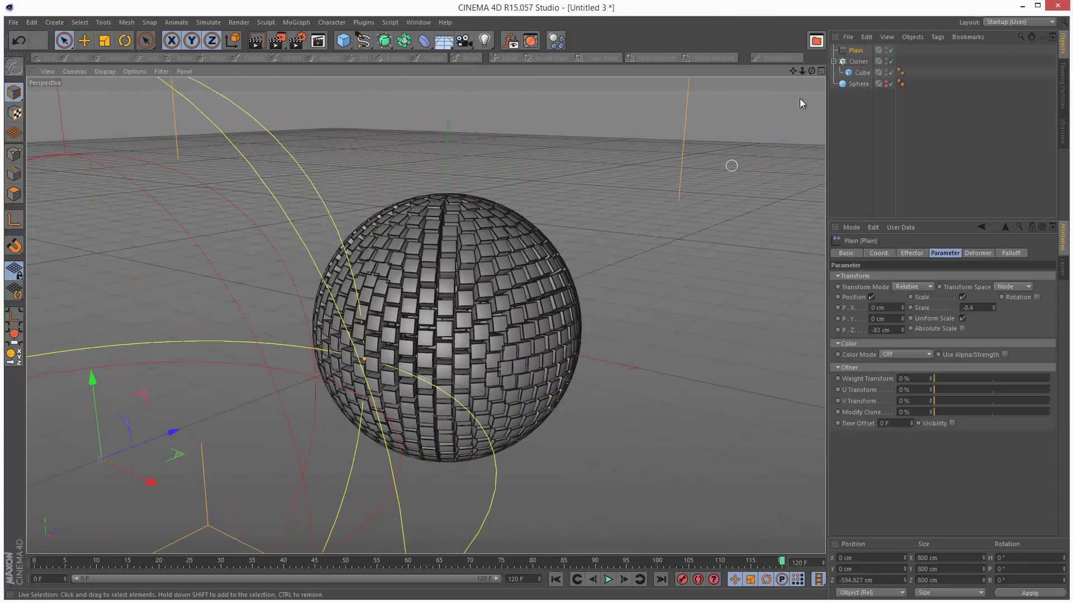
pyautogui.click(889, 253)
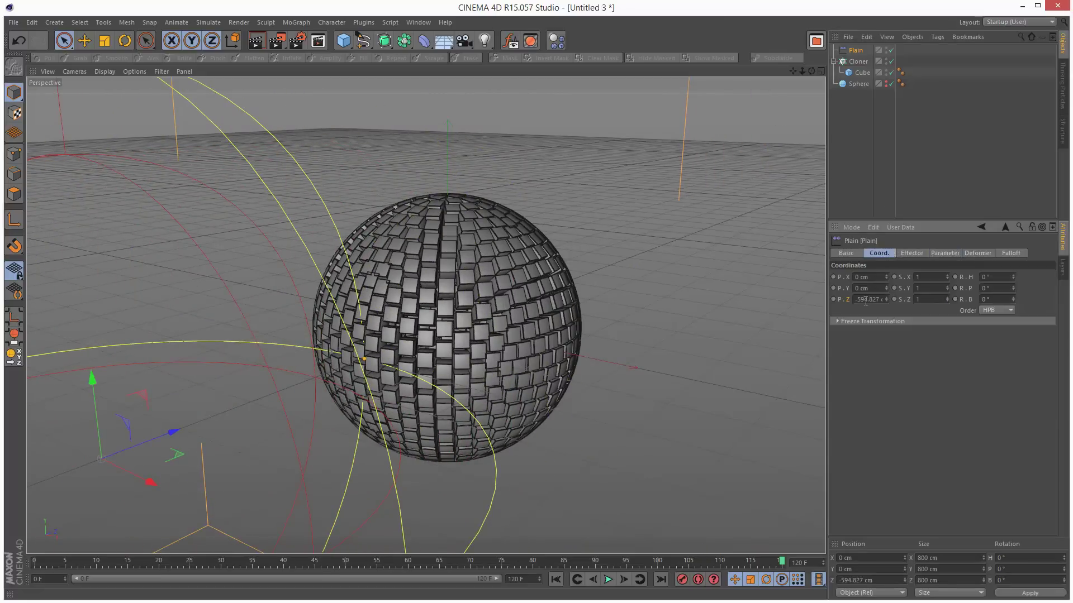
pyautogui.hotkey('shift', 'f')
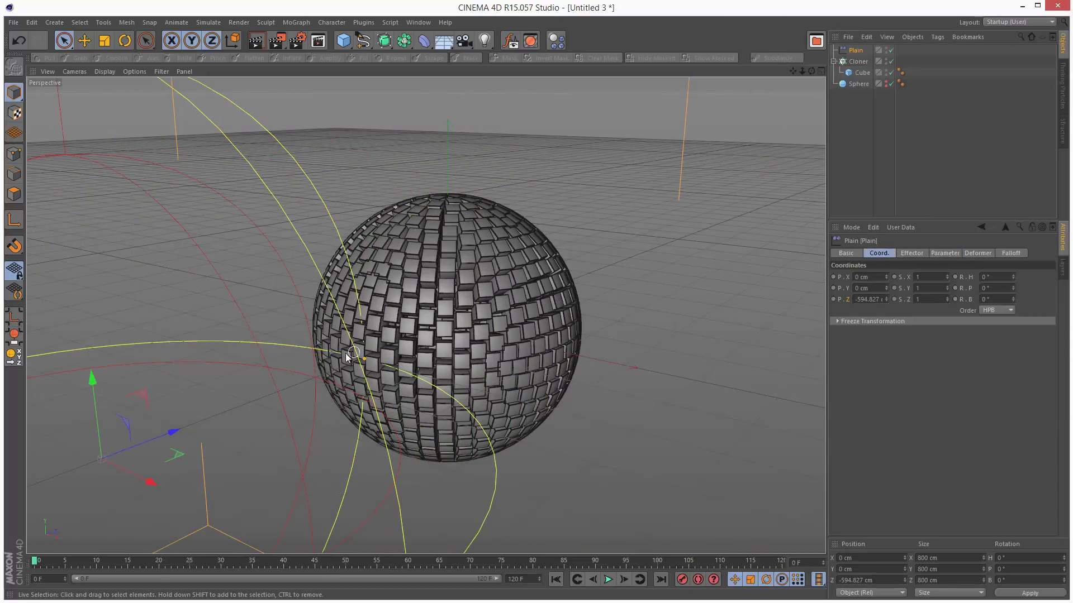
pyautogui.moveTo(157, 434); pyautogui.dragTo(117, 460)
pyautogui.keyDown('ctrl'); pyautogui.click(833, 300); pyautogui.keyUp('ctrl')
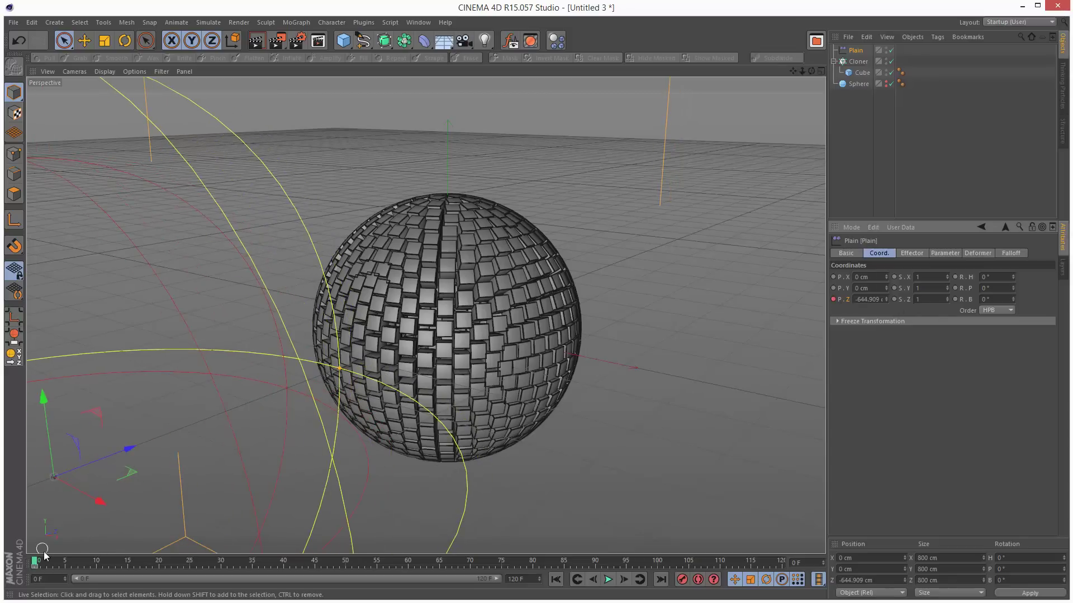
# At frame 120, move the Plain effector to about -49 cm in Z and keyframe its Z position.
pyautogui.click(780, 561)
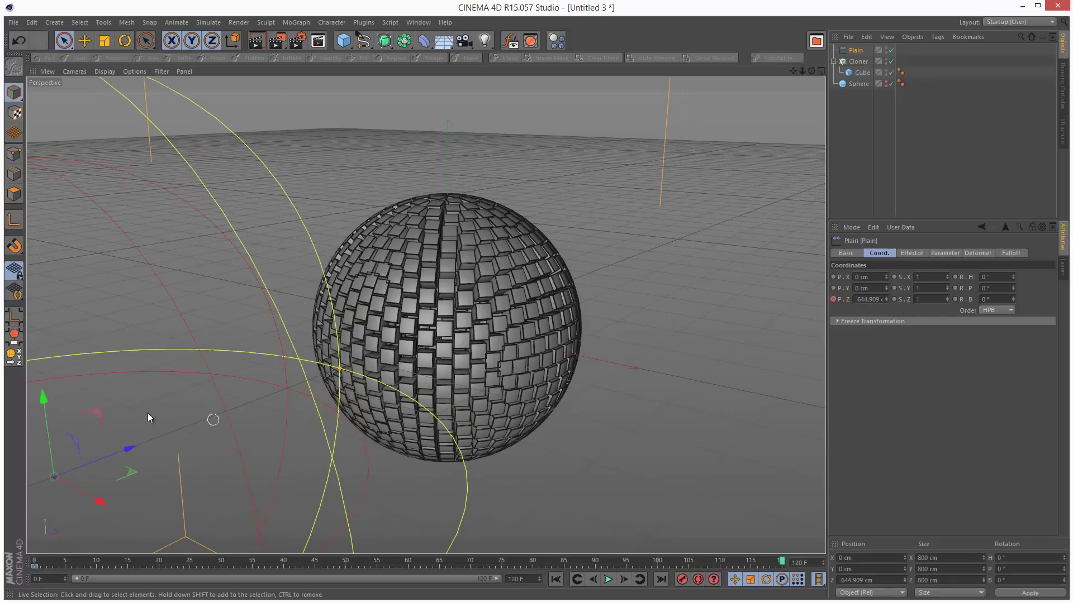
pyautogui.moveTo(131, 448); pyautogui.dragTo(500, 381)
pyautogui.keyDown('ctrl'); pyautogui.click(833, 299); pyautogui.keyUp('ctrl')
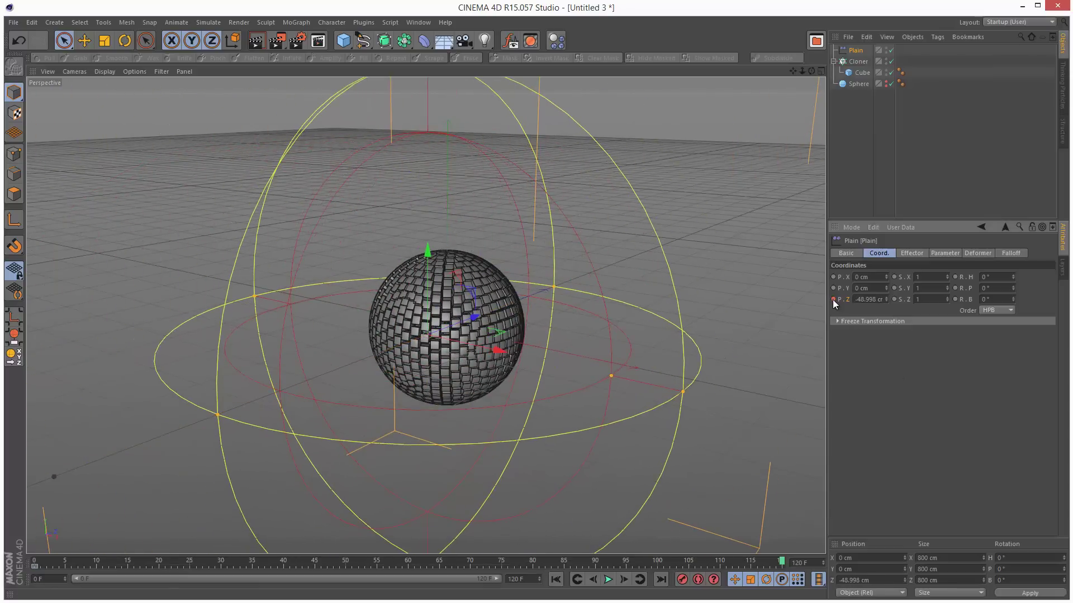
# Hide the Plain effector in the viewport and play the animation from the first frame.
pyautogui.click(887, 49)
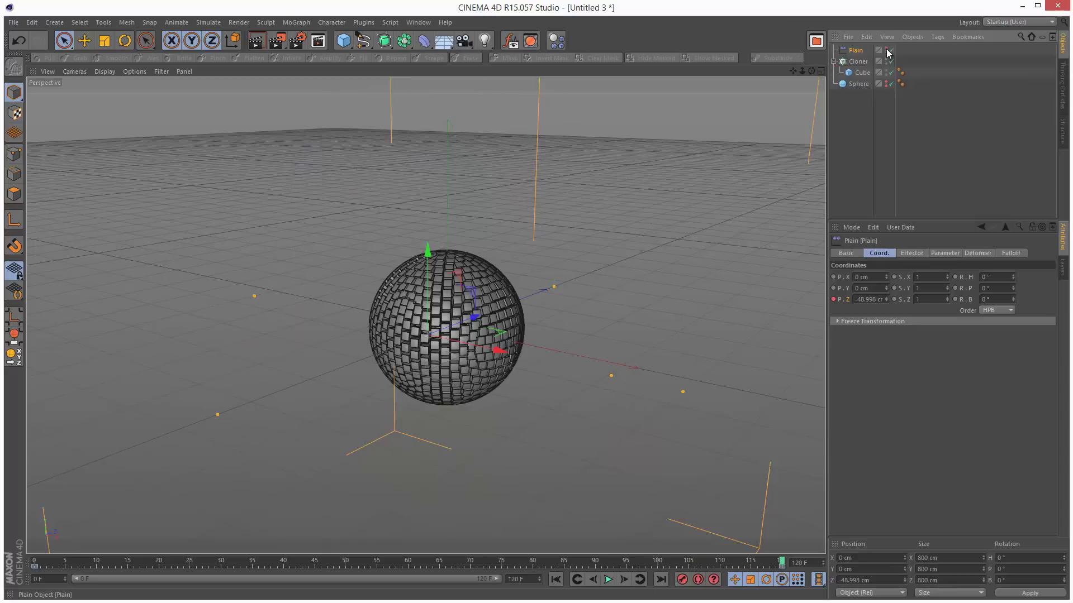
pyautogui.click(556, 579)
pyautogui.click(608, 579)
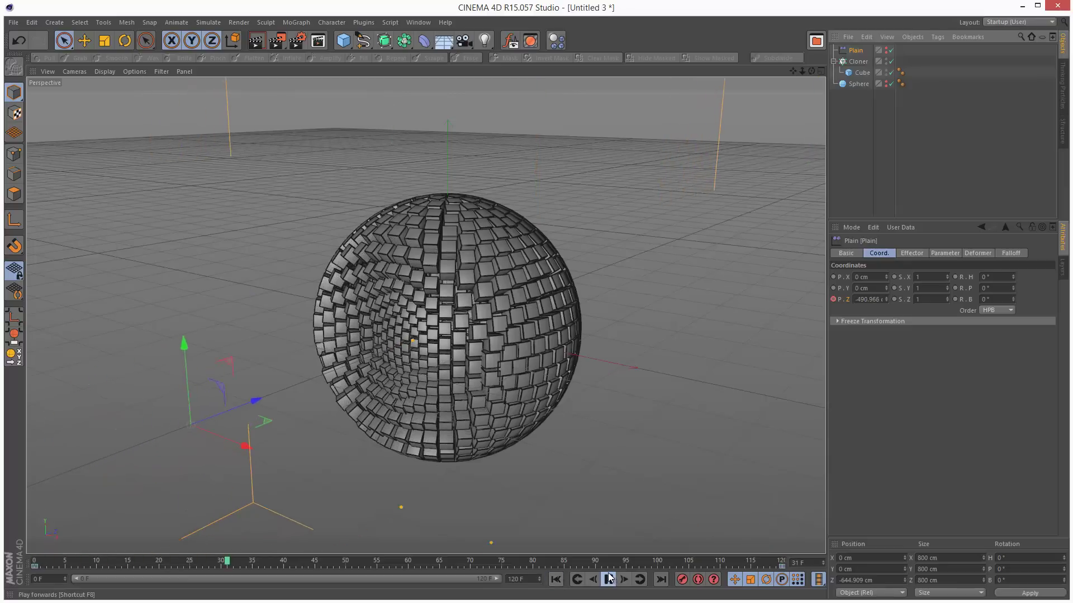
pyautogui.click(1031, 162)
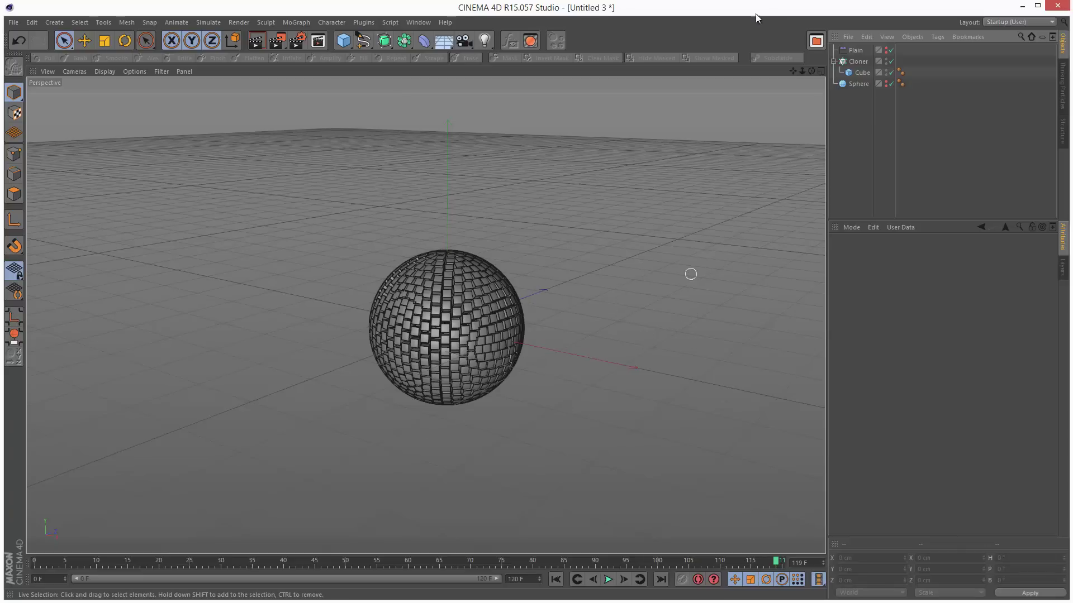
# Switch to the four-view layout and add a camera to the scene.
pyautogui.click(820, 70)
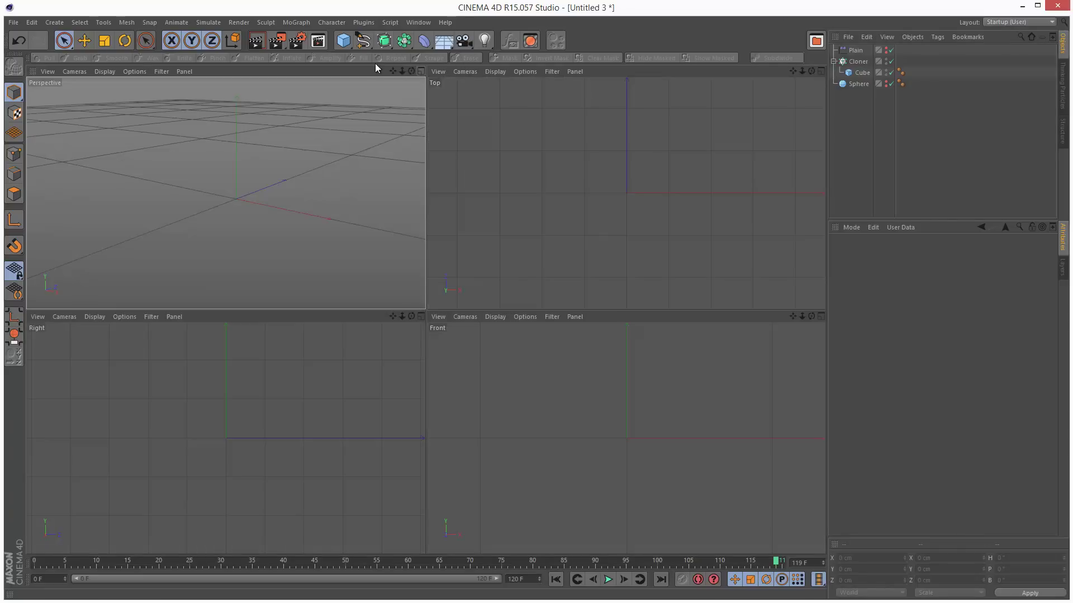
pyautogui.moveTo(465, 45); pyautogui.dragTo(517, 51)
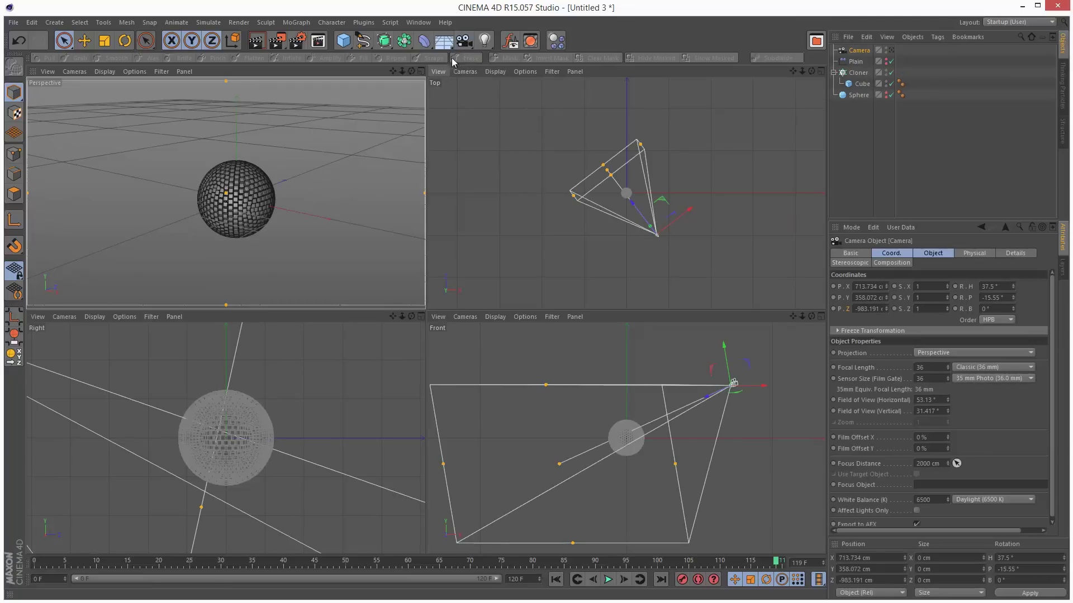
# Add a circle spline in the XZ plane with a radius of 986 cm around the sphere.
pyautogui.moveTo(343, 42); pyautogui.dragTo(455, 100)
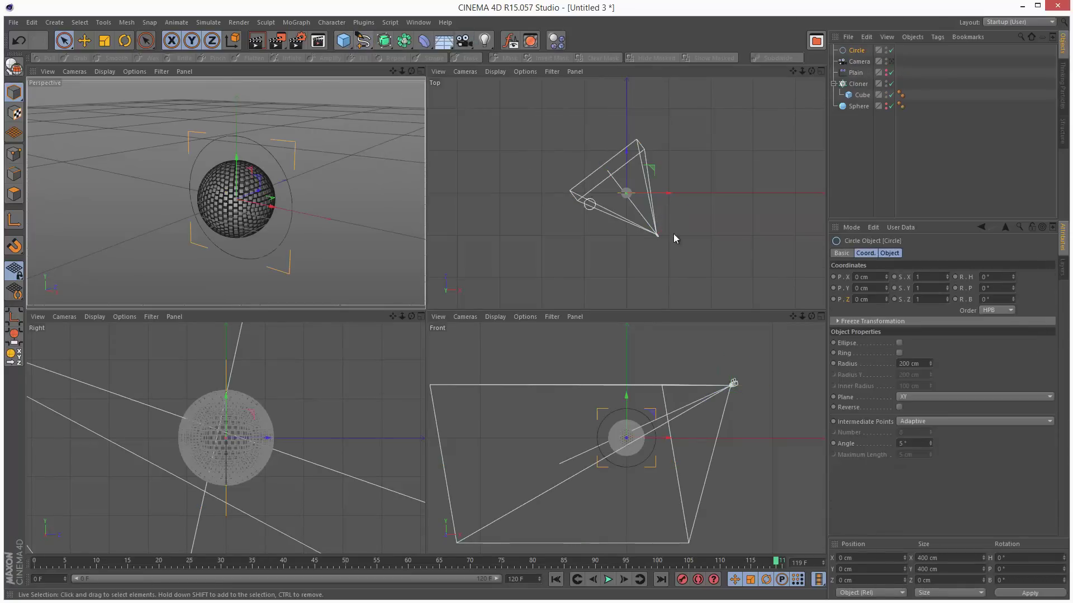
pyautogui.click(920, 398)
pyautogui.click(926, 429)
pyautogui.moveTo(931, 366)
pyautogui.mouseDown()
pyautogui.moveTo(961, 139)
pyautogui.moveTo(964, 340)
pyautogui.moveTo(934, 353)
pyautogui.moveTo(933, 369)
pyautogui.moveTo(944, 357)
pyautogui.mouseUp()
# Add an Align to Spline tag to the camera and assign the circle as its spline path.
pyautogui.click(866, 62)
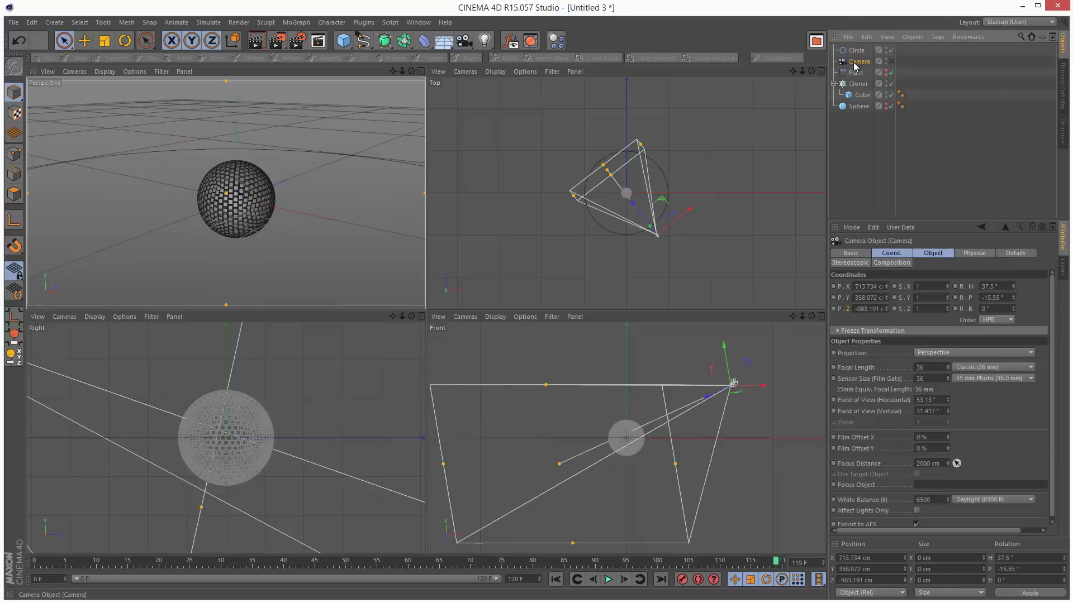
pyautogui.click(938, 37)
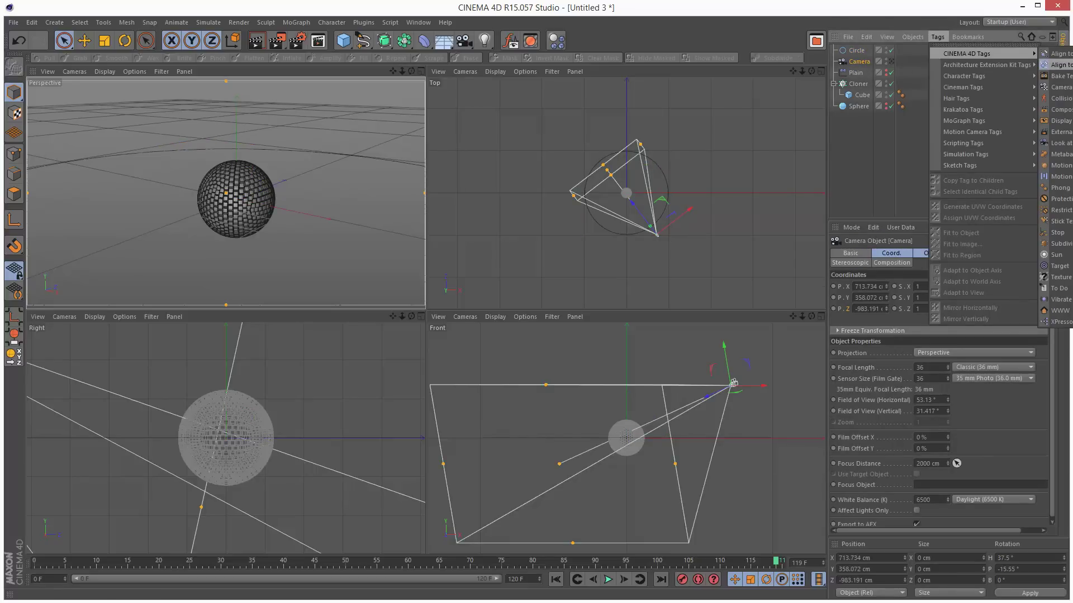
pyautogui.click(1058, 65)
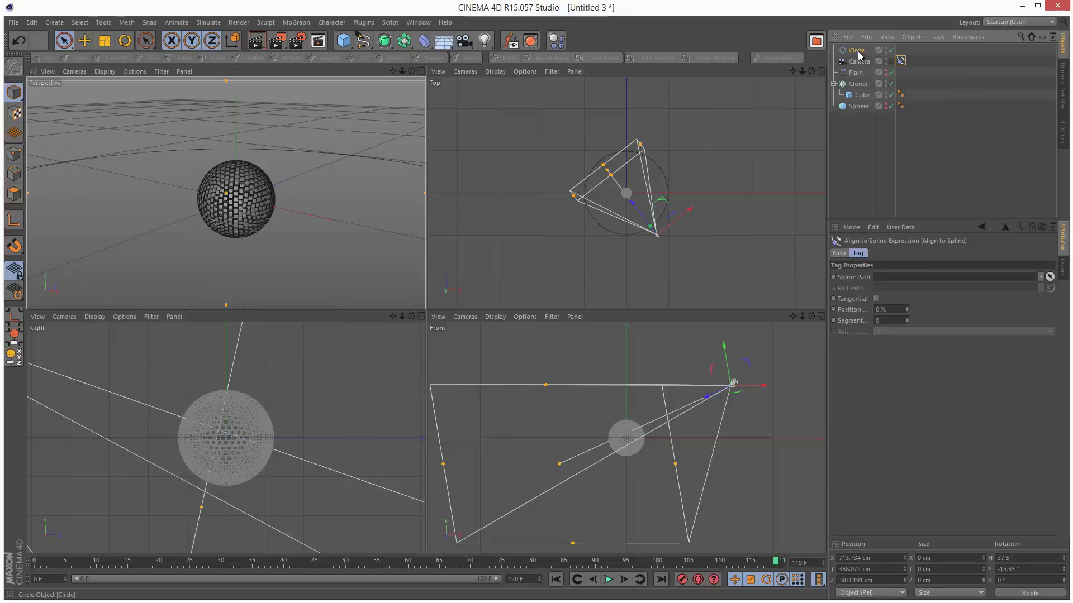
pyautogui.moveTo(892, 281); pyautogui.dragTo(894, 280)
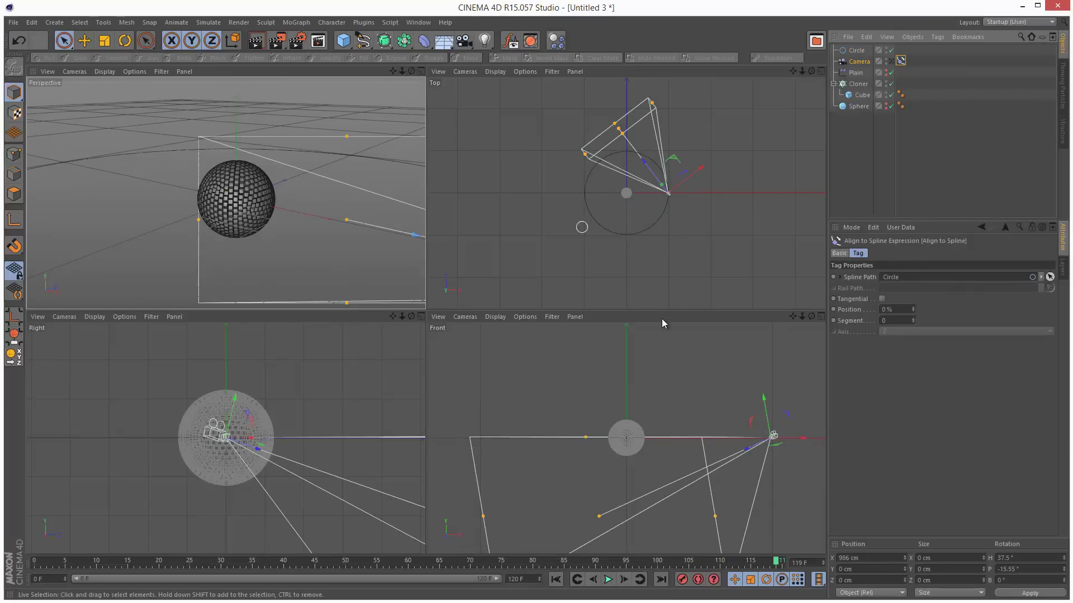
# Rename the circle spline as camCircle.
pyautogui.doubleClick(858, 50)
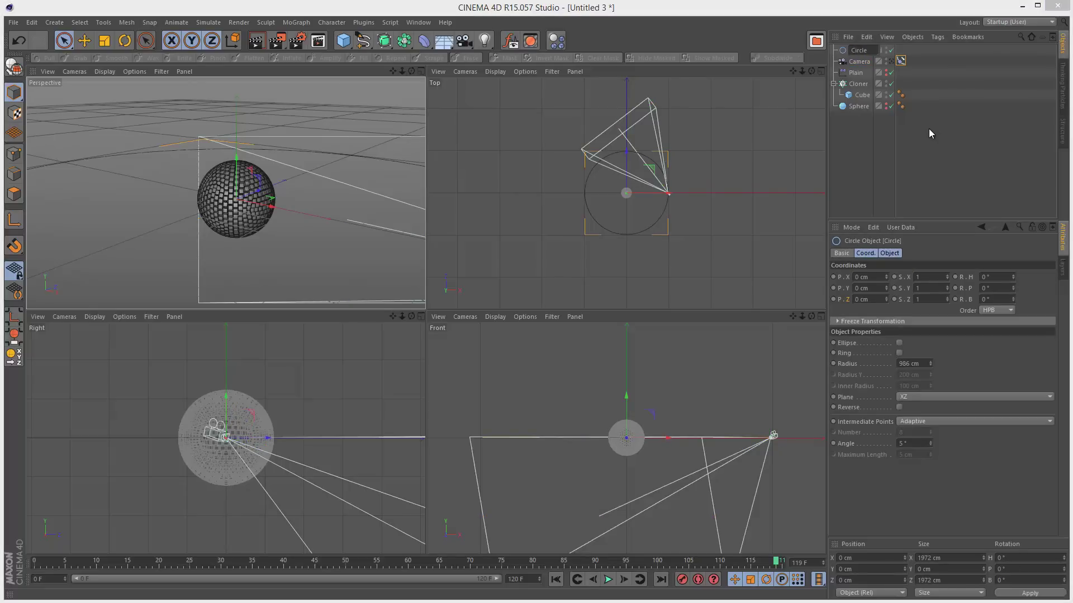
pyautogui.press('Home')
pyautogui.write('cam')
pyautogui.press('Return')
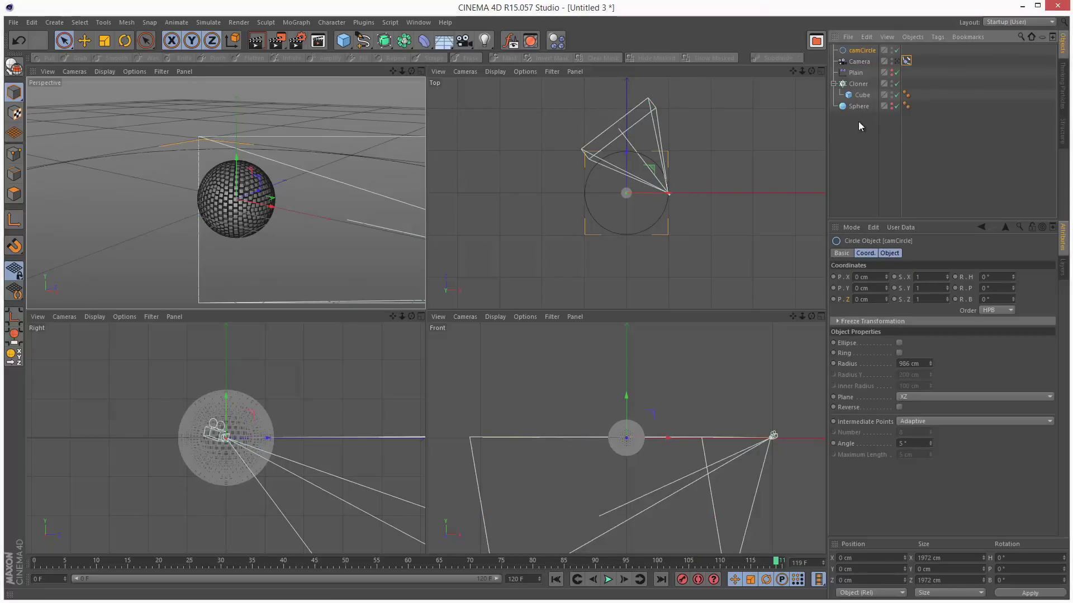
# Add a Target tag to the camera and assign the Cloner as its target object.
pyautogui.click(859, 62)
pyautogui.click(937, 37)
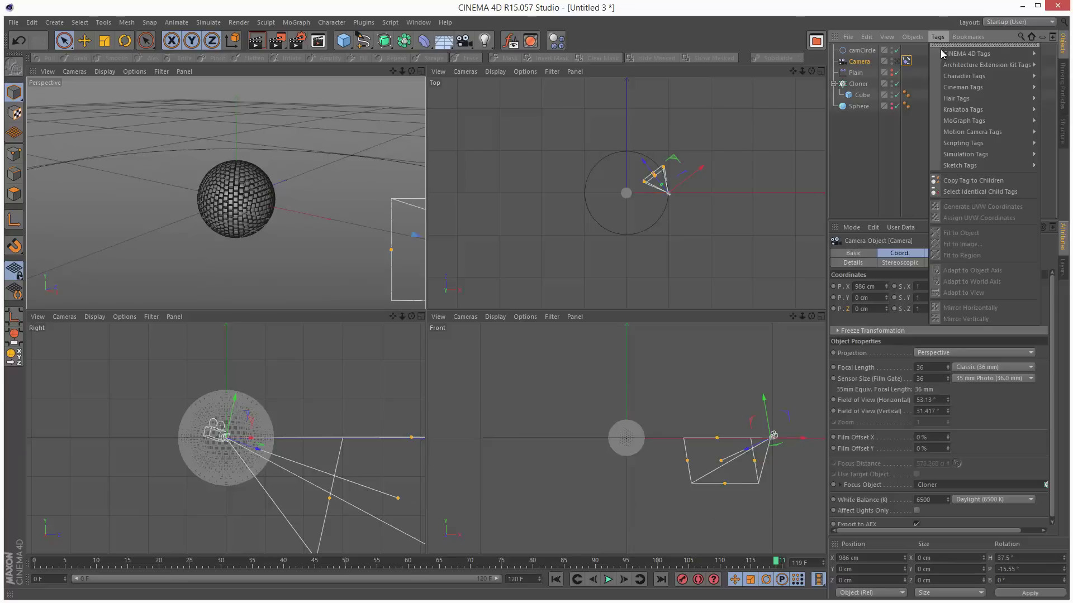
pyautogui.moveTo(942, 54)
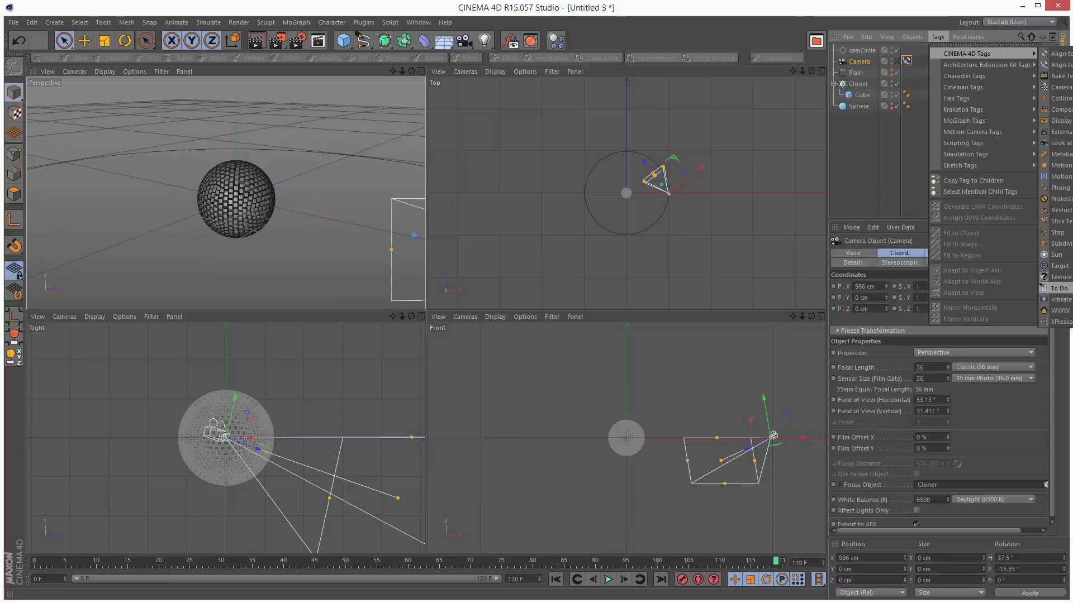
pyautogui.click(1059, 266)
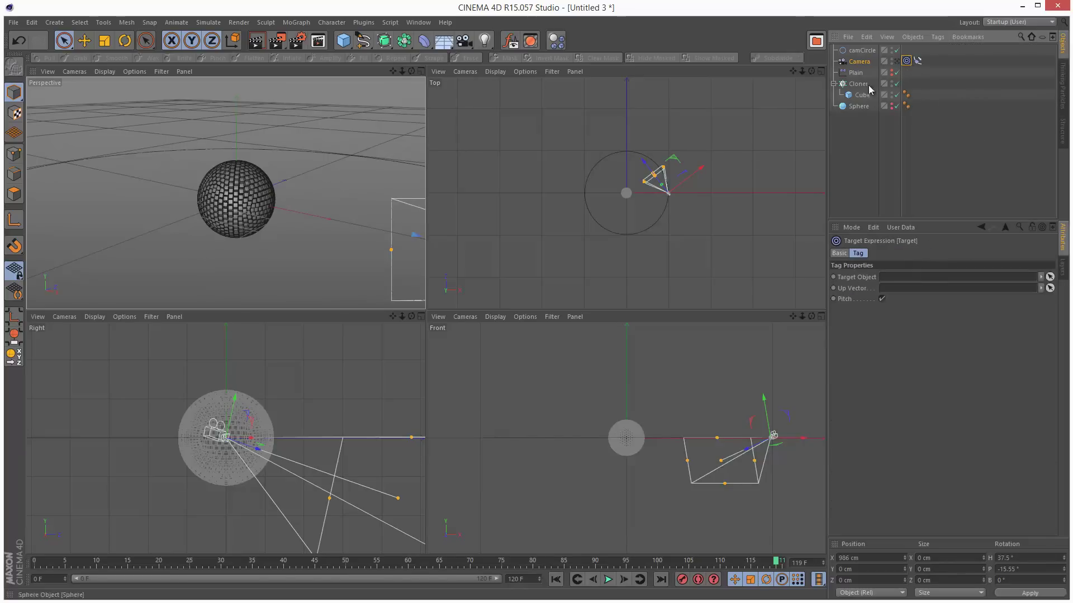
pyautogui.moveTo(891, 282); pyautogui.dragTo(892, 278)
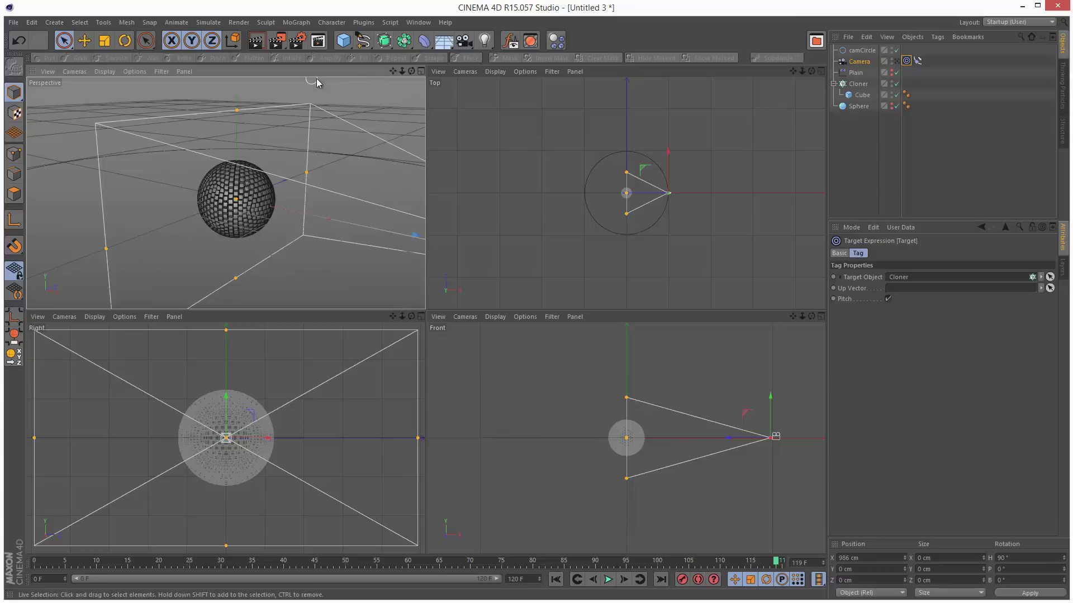
# Look through the new camera in the perspective view and maximize that view.
pyautogui.click(859, 63)
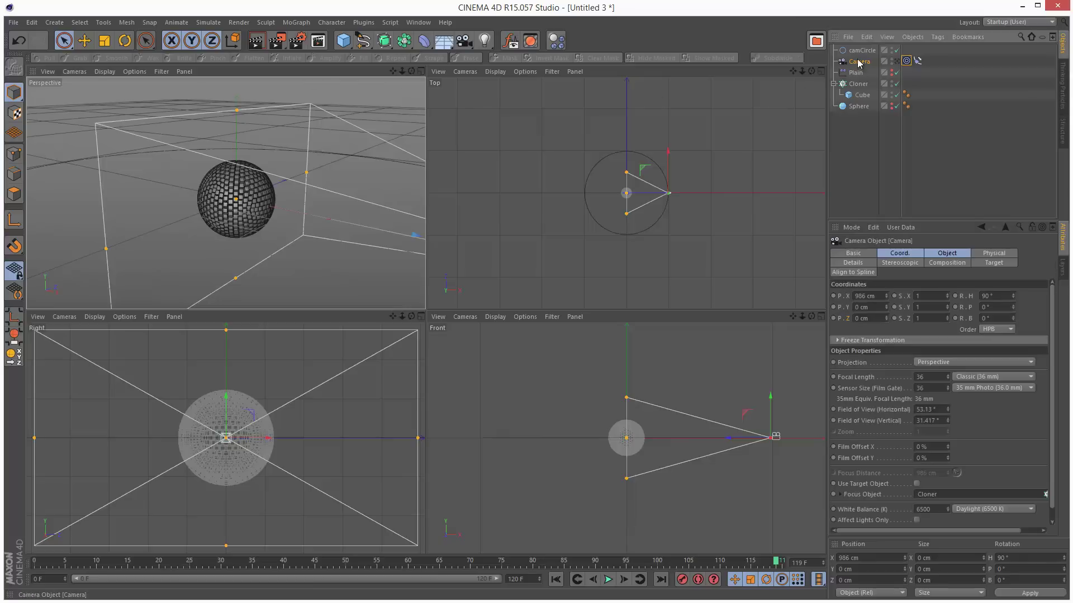
pyautogui.click(896, 62)
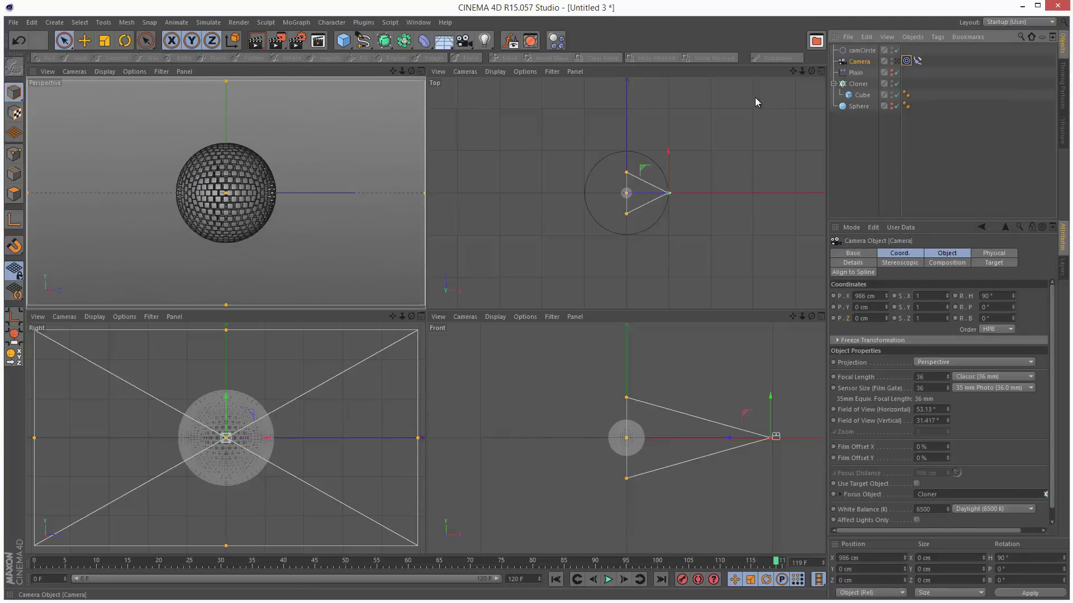
pyautogui.click(421, 70)
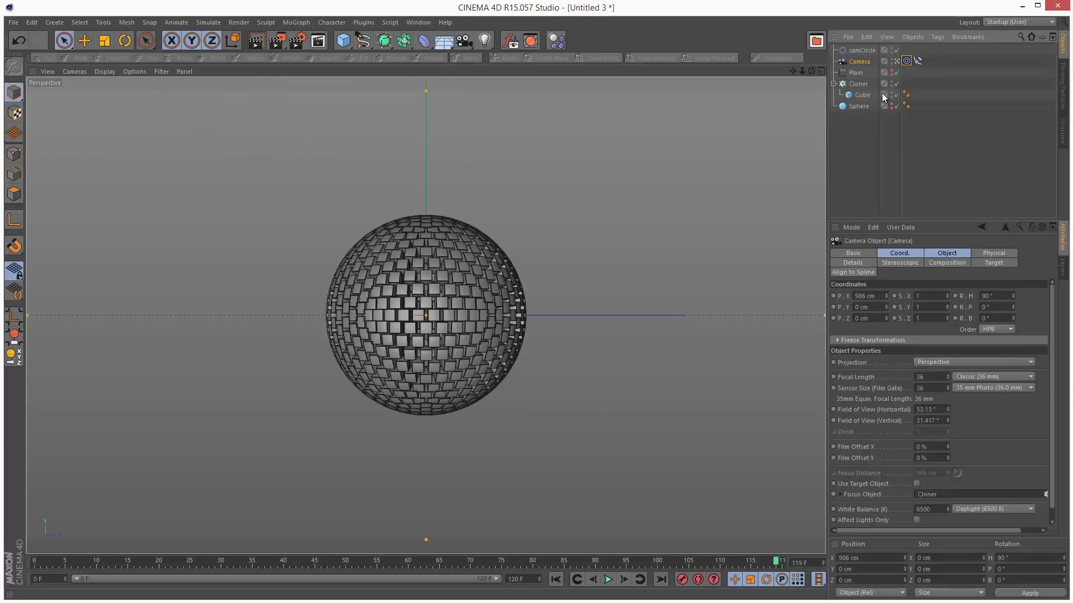
# Adjust the radius of camCircle at frame 0 until the circle is about 1998 cm across and the sphere fits the camera view.
pyautogui.click(862, 51)
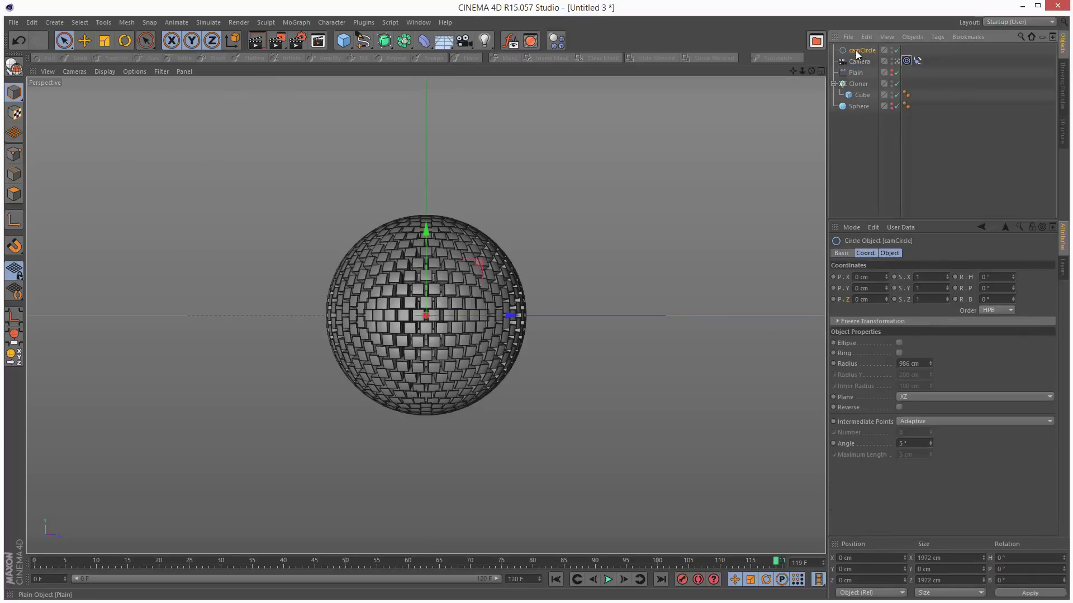
pyautogui.moveTo(930, 364)
pyautogui.mouseDown()
pyautogui.moveTo(937, 391)
pyautogui.moveTo(931, 368)
pyautogui.mouseUp()
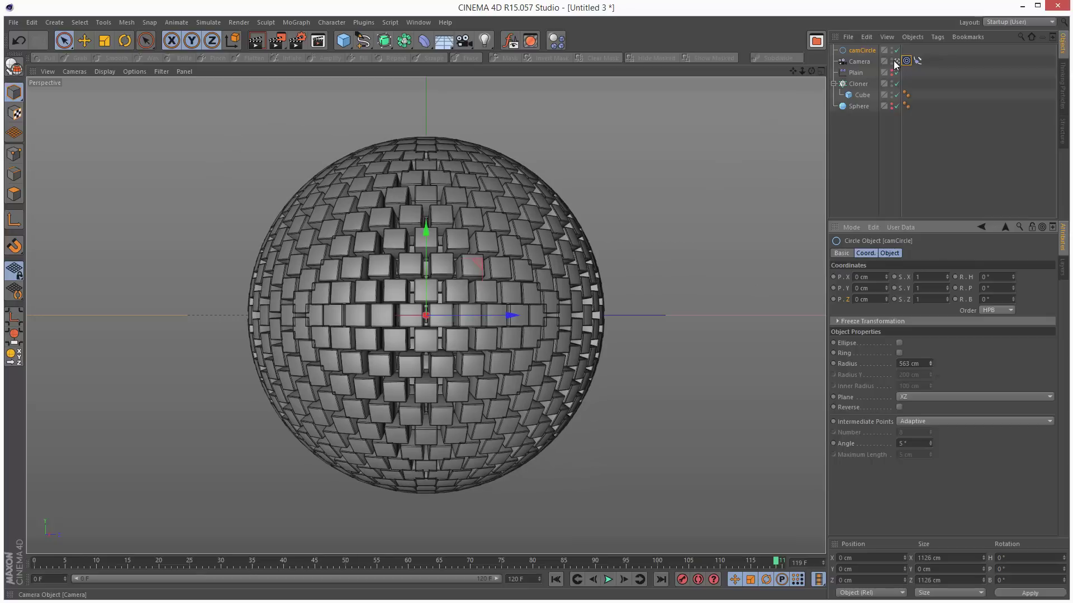
pyautogui.moveTo(37, 564); pyautogui.dragTo(19, 566)
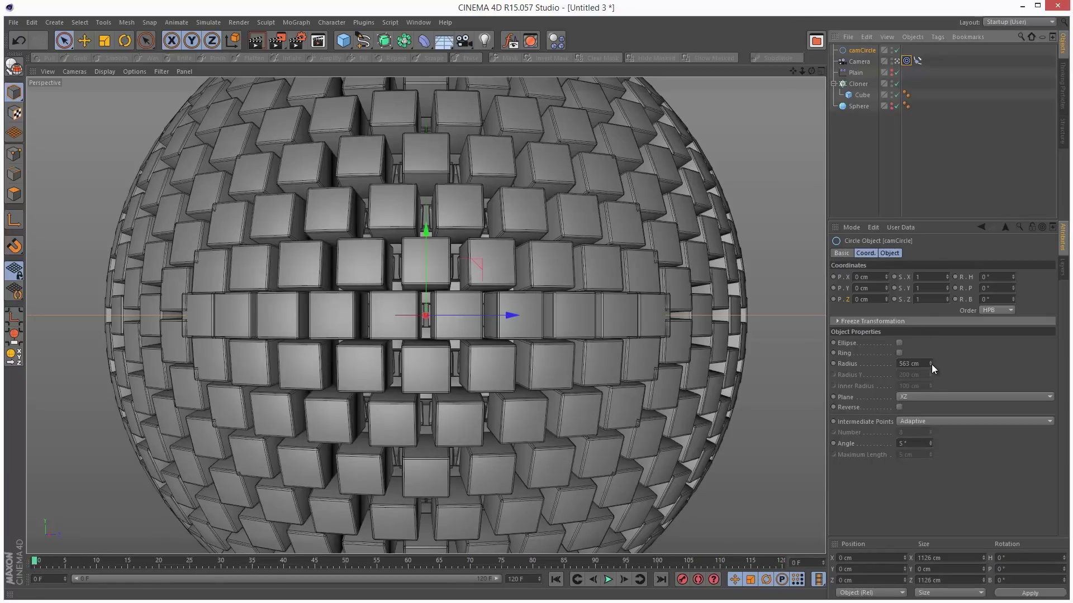
pyautogui.moveTo(931, 363); pyautogui.dragTo(929, 356)
# Run the camera's Align to Spline position up to 100% to test its orbit, checking the path in the four-view layout.
pyautogui.click(917, 61)
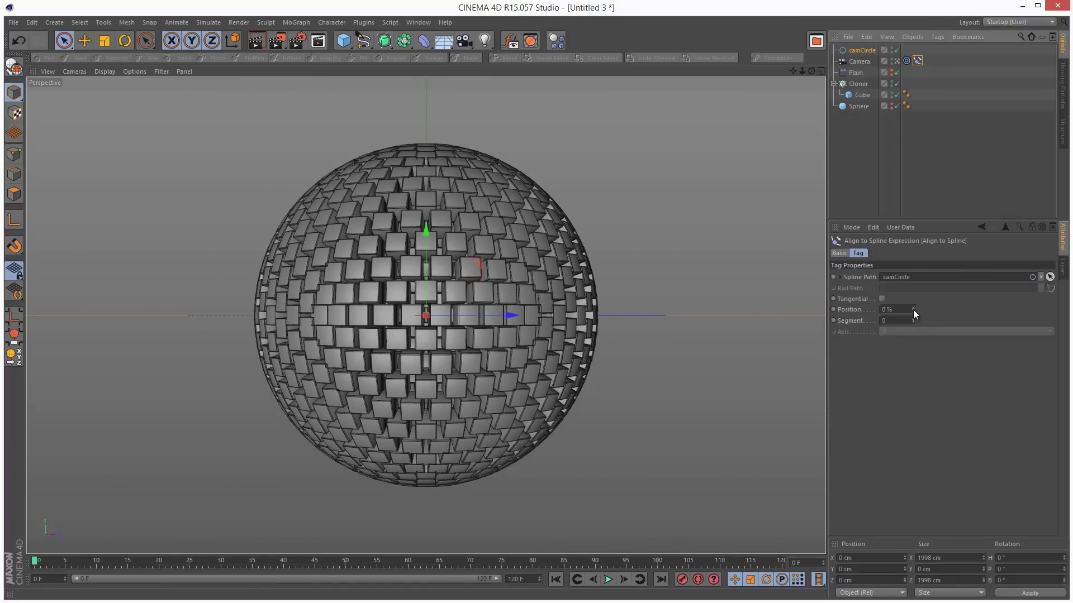
pyautogui.moveTo(913, 309); pyautogui.dragTo(913, 307)
pyautogui.click(822, 70)
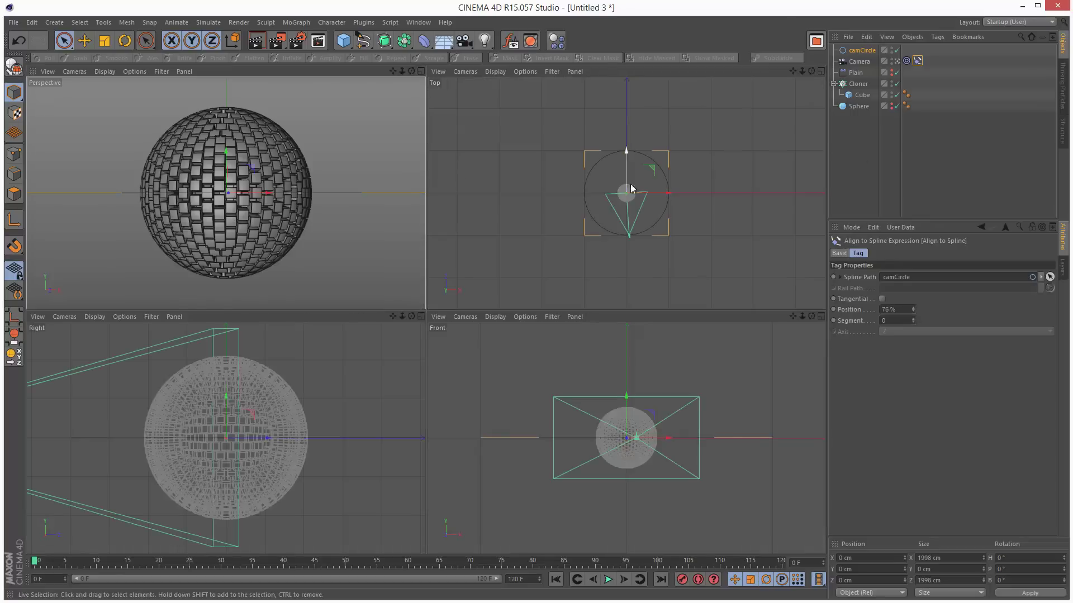
pyautogui.moveTo(913, 306); pyautogui.dragTo(912, 304)
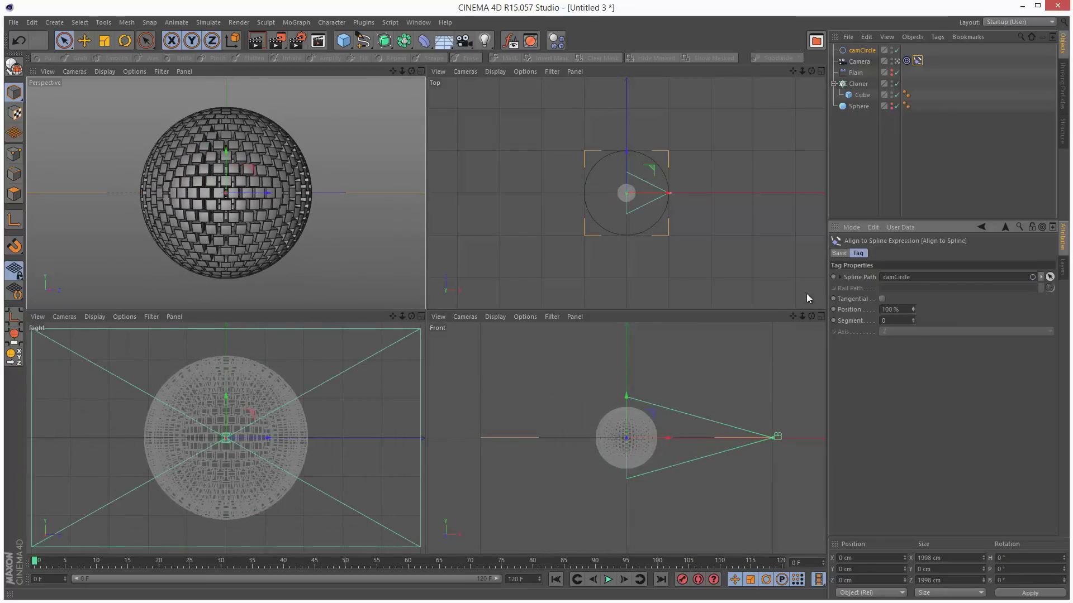
pyautogui.click(421, 71)
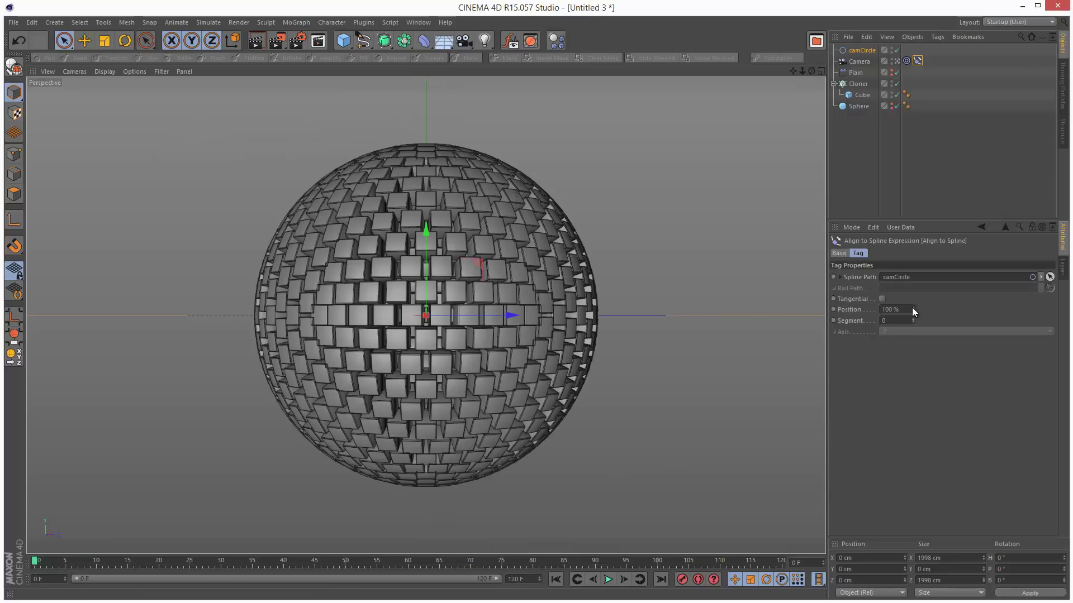
# Keyframe the camera's spline position at frame 0 and at 100% on frame 120, and scrub the timeline to check the orbit.
pyautogui.moveTo(912, 307); pyautogui.dragTo(910, 310)
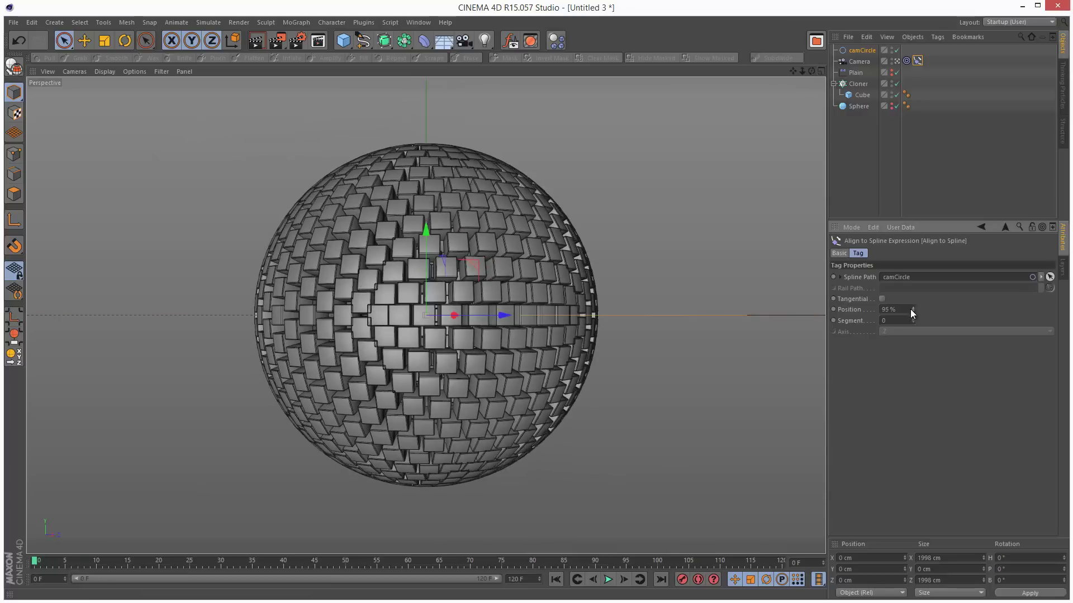
pyautogui.click(780, 562)
pyautogui.moveTo(914, 309); pyautogui.dragTo(914, 308)
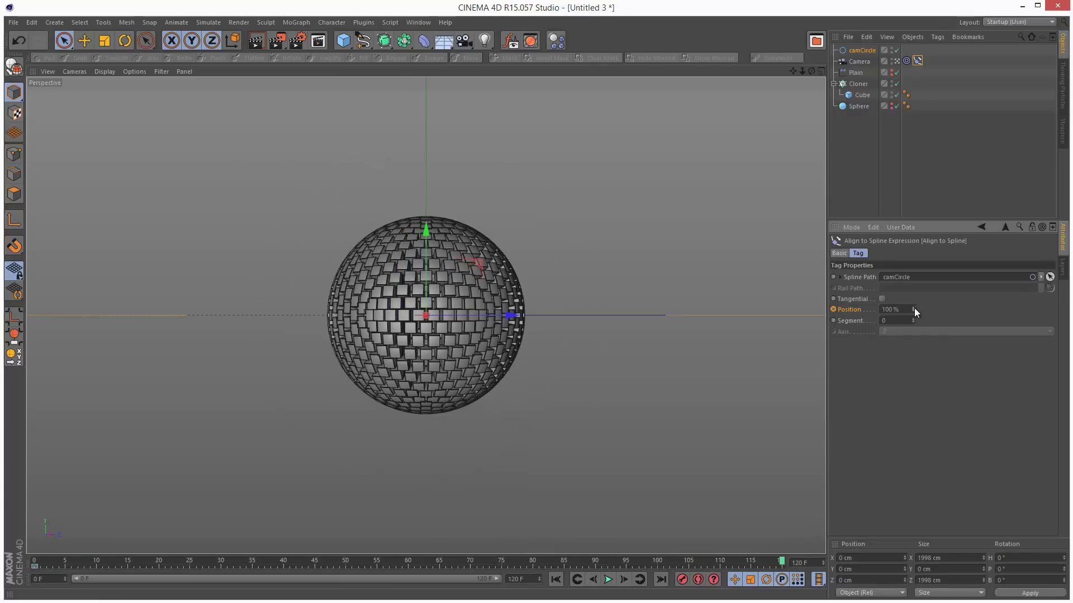
pyautogui.keyDown('ctrl'); pyautogui.click(833, 309); pyautogui.keyUp('ctrl')
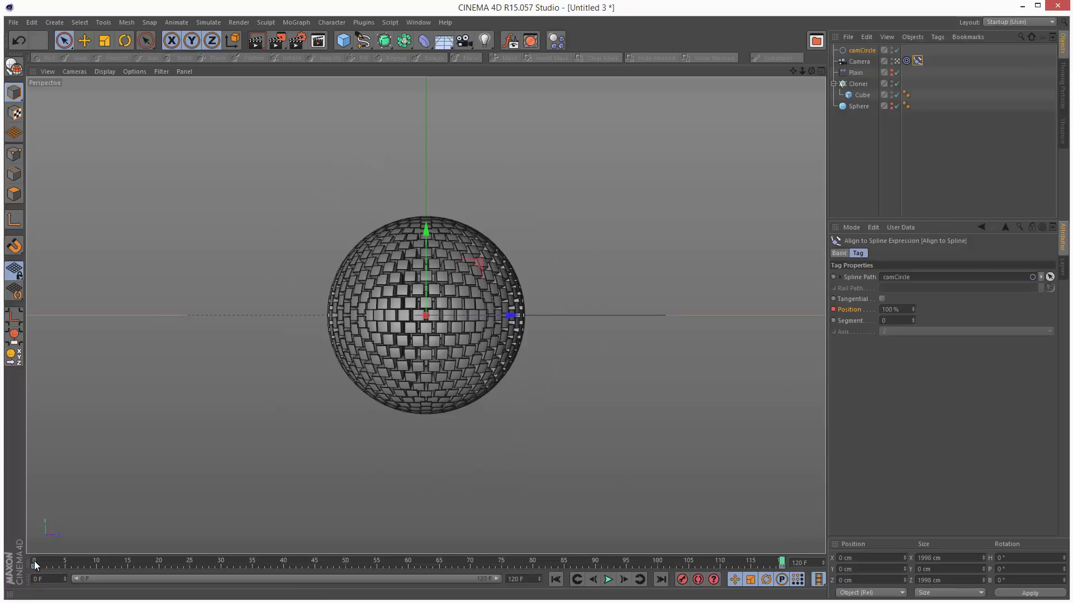
pyautogui.moveTo(35, 561)
pyautogui.mouseDown()
pyautogui.moveTo(280, 580)
pyautogui.moveTo(777, 580)
pyautogui.mouseUp()
pyautogui.moveTo(615, 564)
pyautogui.mouseDown()
pyautogui.moveTo(192, 568)
pyautogui.moveTo(302, 572)
pyautogui.mouseUp()
# Rotate camCircle to a heading of -48° so the camera looks into the collapsing side of the sphere.
pyautogui.click(860, 50)
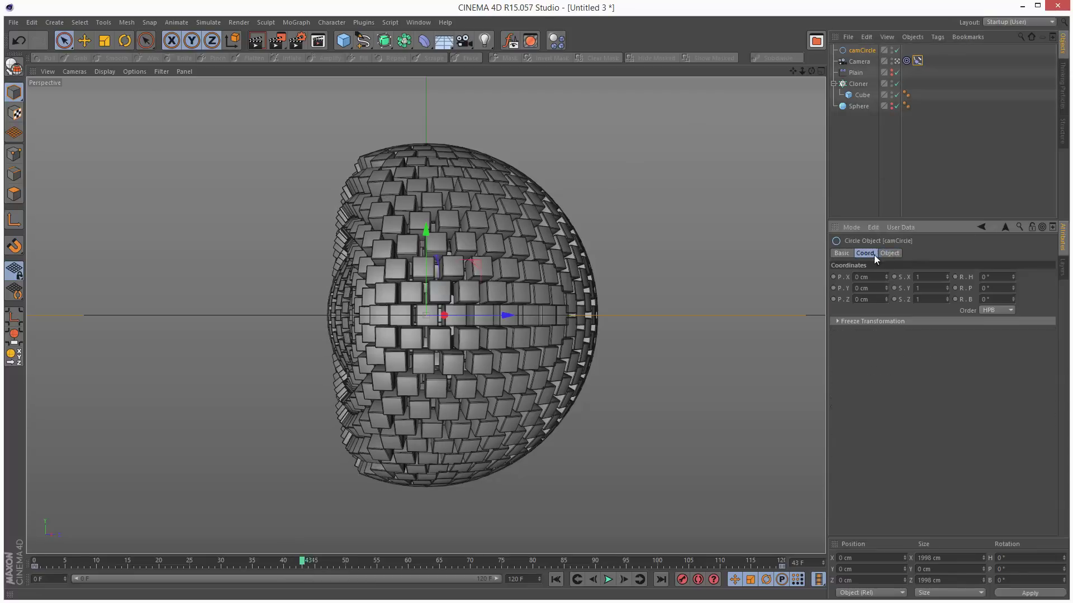
pyautogui.click(889, 253)
pyautogui.click(865, 253)
pyautogui.moveTo(1014, 289); pyautogui.dragTo(1012, 277)
pyautogui.hotkey('ctrl', 'z')
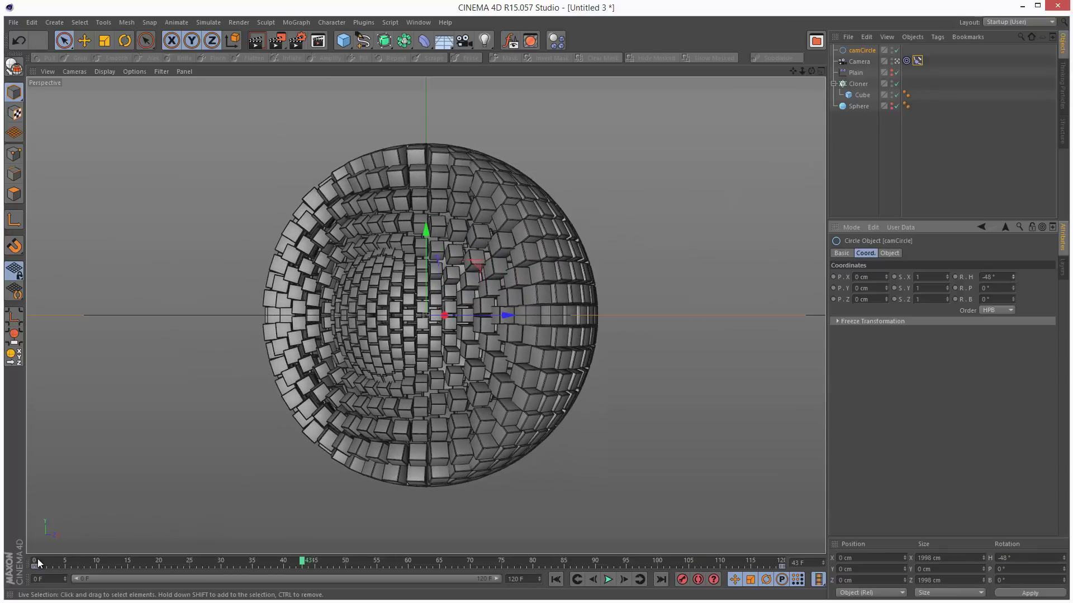
# Deselect everything and play the animation from frame 0 through the camera.
pyautogui.moveTo(36, 561); pyautogui.dragTo(33, 522)
pyautogui.click(959, 190)
pyautogui.click(608, 580)
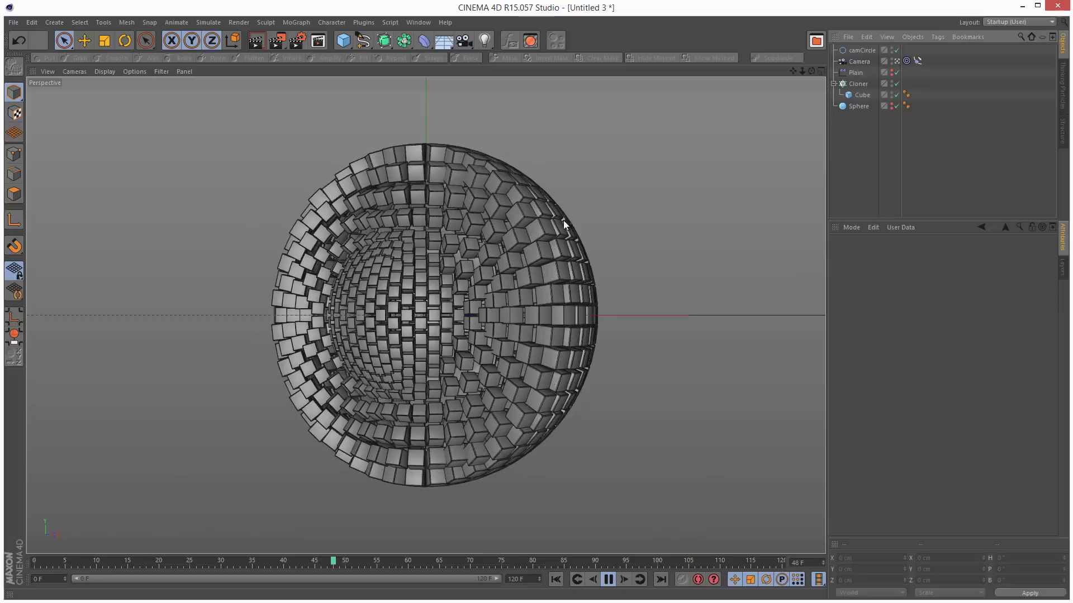